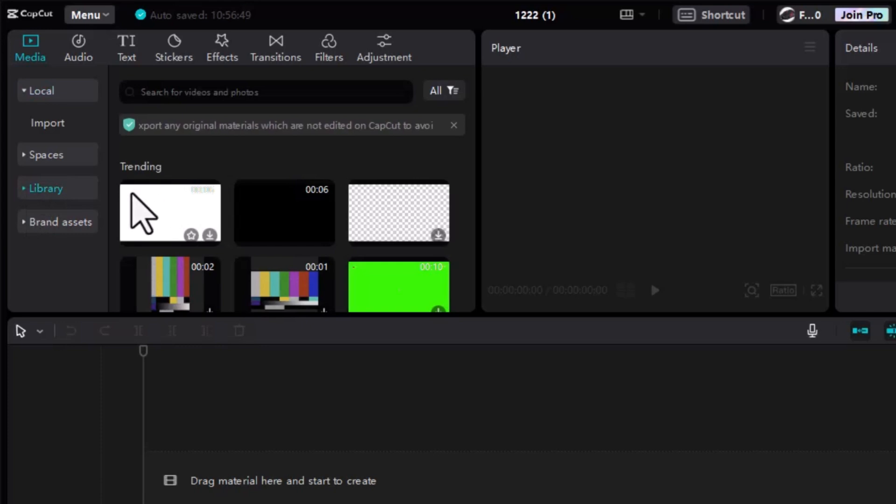
Add the colorful wavy lines video from the library's Background category to the timeline.
{"action": "left_click", "coordinate": [30, 189]}
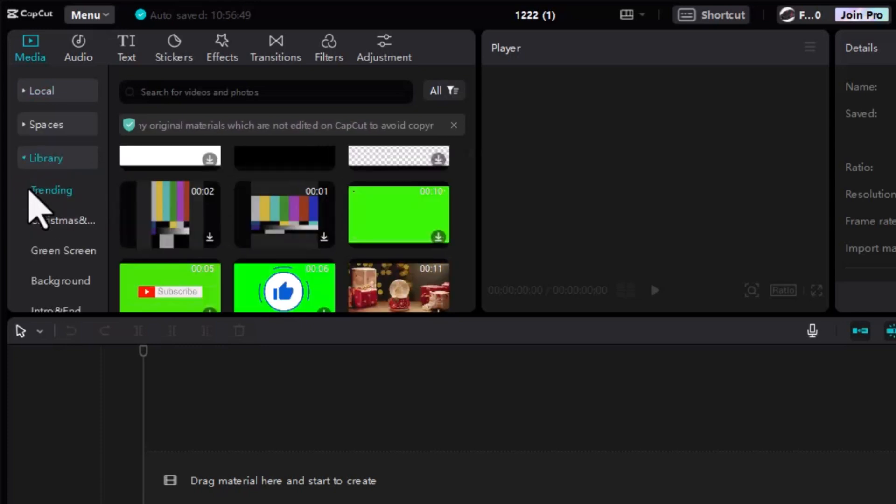
{"action": "left_click", "coordinate": [61, 280]}
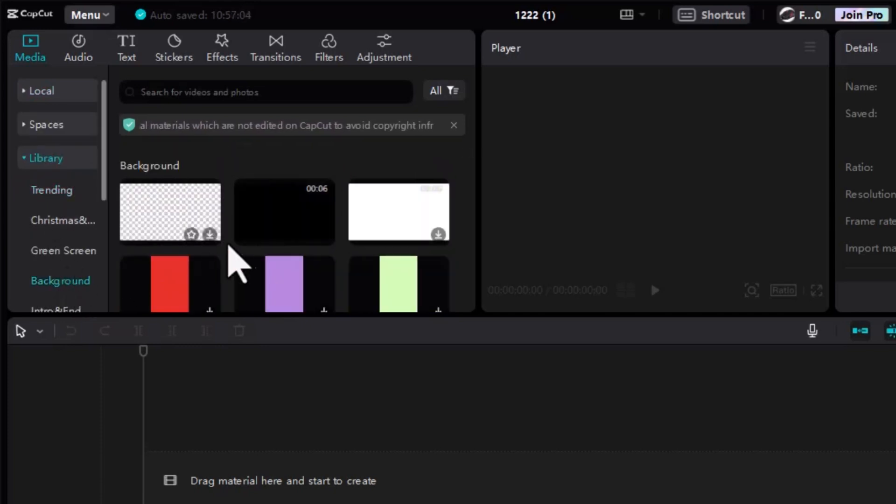
{"action": "scroll", "coordinate": [290, 268], "scroll_direction": "down", "scroll_amount": 5}
{"action": "scroll", "coordinate": [307, 258], "scroll_direction": "down", "scroll_amount": 10}
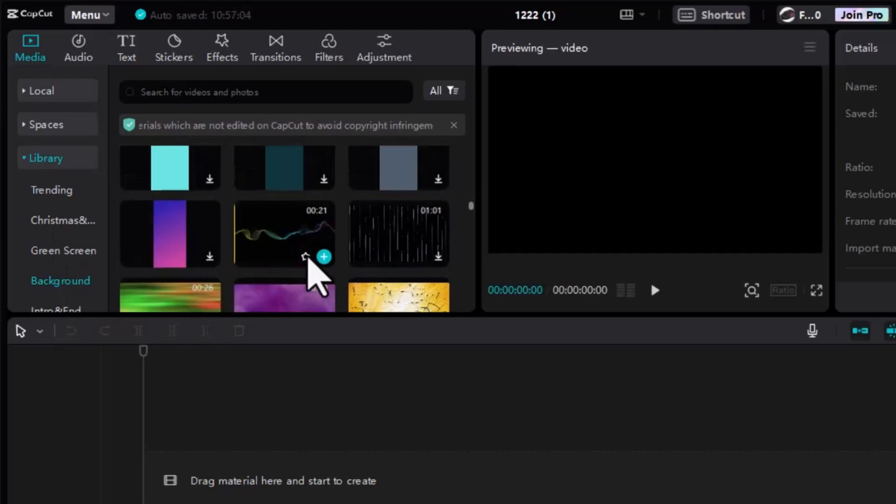
{"action": "scroll", "coordinate": [329, 263], "scroll_direction": "up", "scroll_amount": 3}
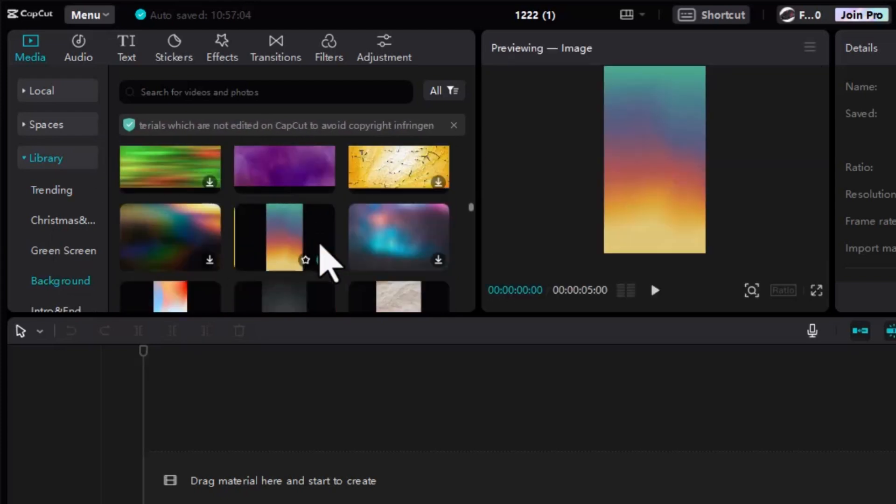
{"action": "scroll", "coordinate": [322, 247], "scroll_direction": "up", "scroll_amount": 4}
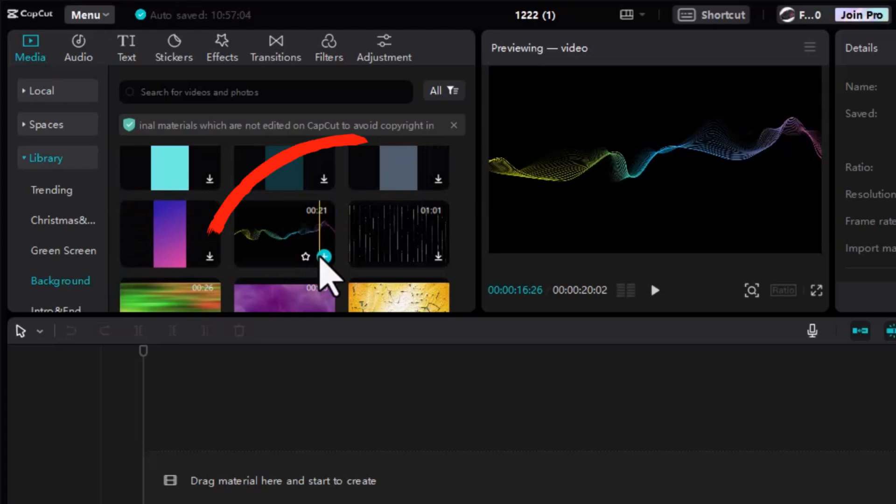
{"action": "left_click", "coordinate": [323, 257]}
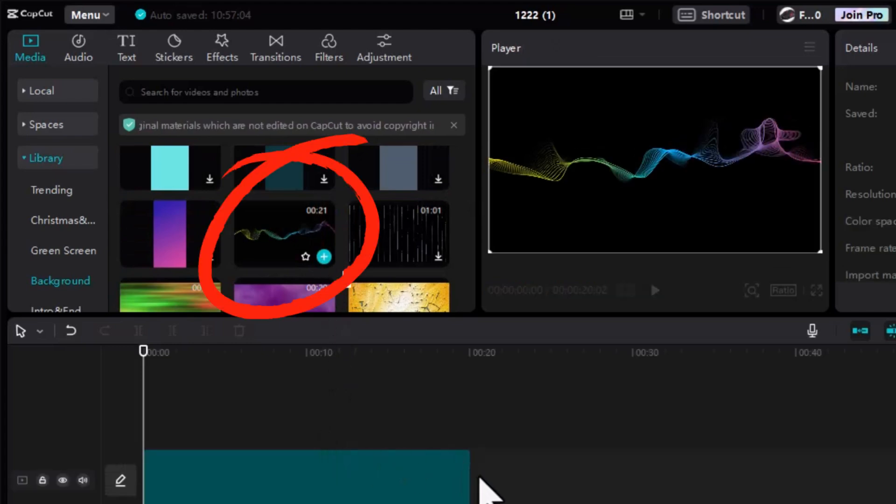
Trim the end of the wavy lines clip to a duration of 00:00:05:29.
{"action": "left_click", "coordinate": [468, 460]}
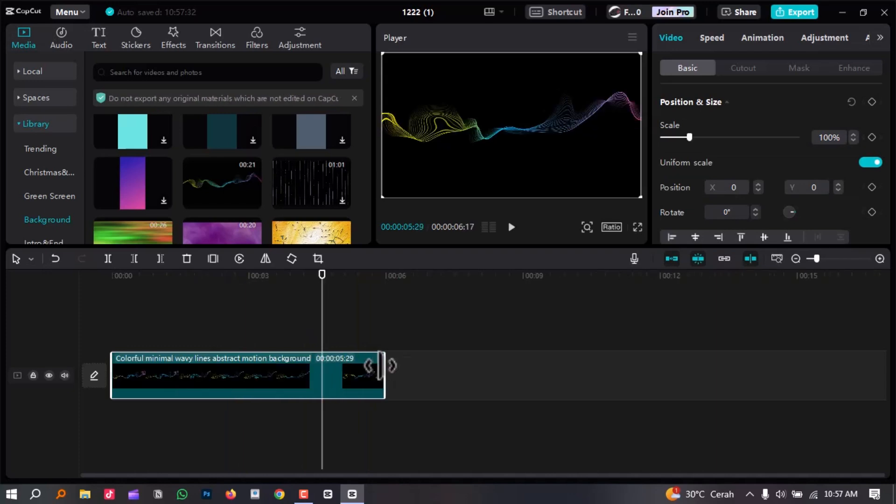
{"action": "left_click_drag", "start_coordinate": [383, 367], "coordinate": [380, 366]}
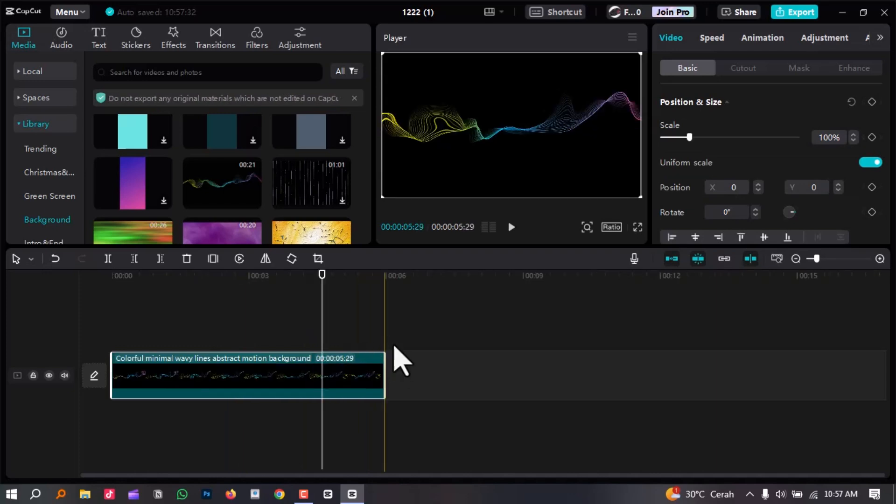
{"action": "left_click", "coordinate": [408, 340]}
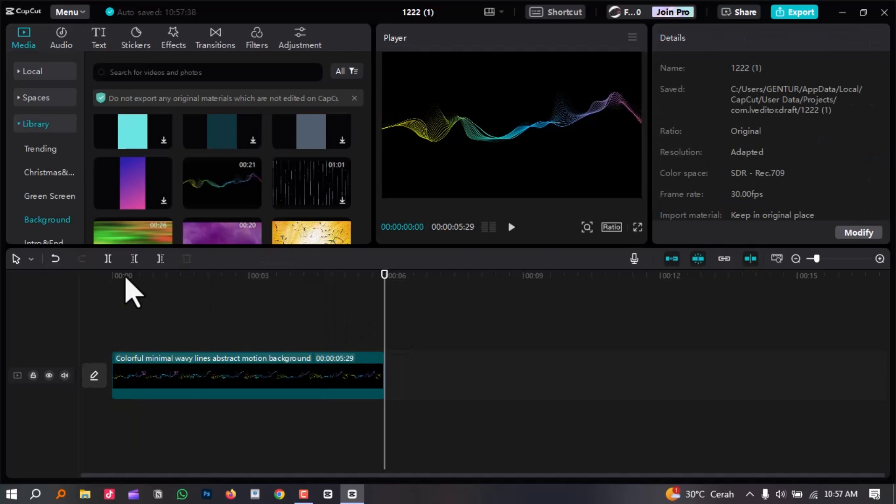
Add a default text at the start of the timeline and extend it to the end of the background clip.
{"action": "left_click", "coordinate": [108, 287]}
{"action": "left_click", "coordinate": [99, 36]}
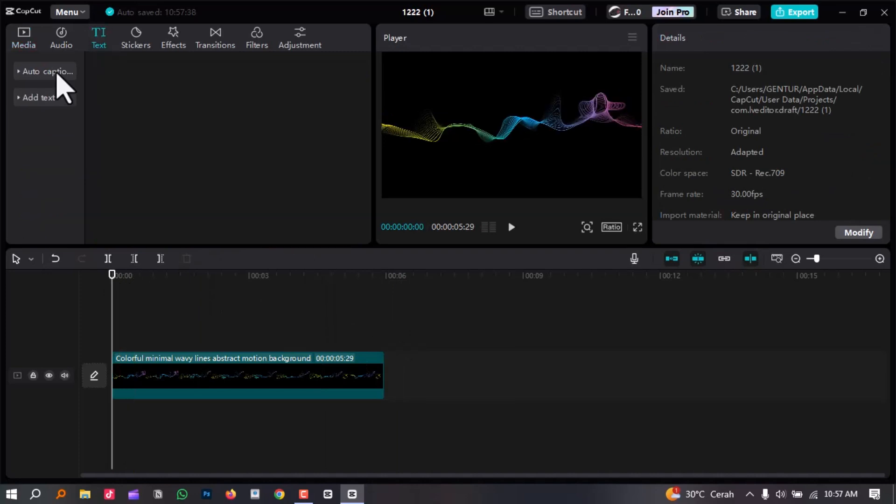
{"action": "left_click", "coordinate": [55, 99]}
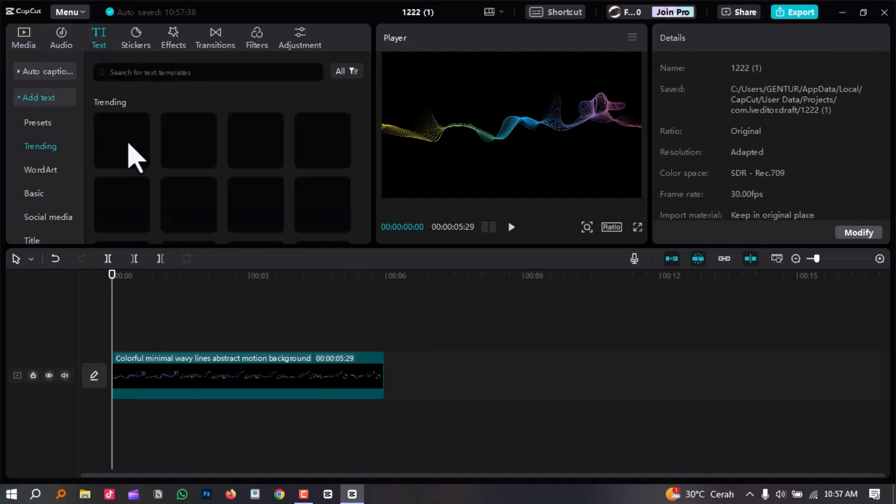
{"action": "left_click", "coordinate": [140, 159]}
{"action": "left_click_drag", "start_coordinate": [260, 340], "coordinate": [392, 337]}
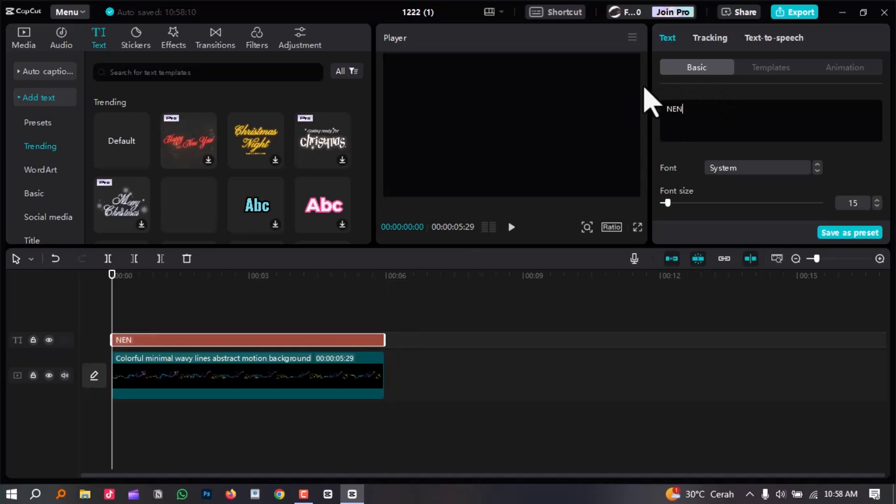
Complete the text content as NEON and check it over the background.
{"action": "key", "text": "BackSpace"}
{"action": "type", "text": "ON"}
{"action": "left_click", "coordinate": [209, 276]}
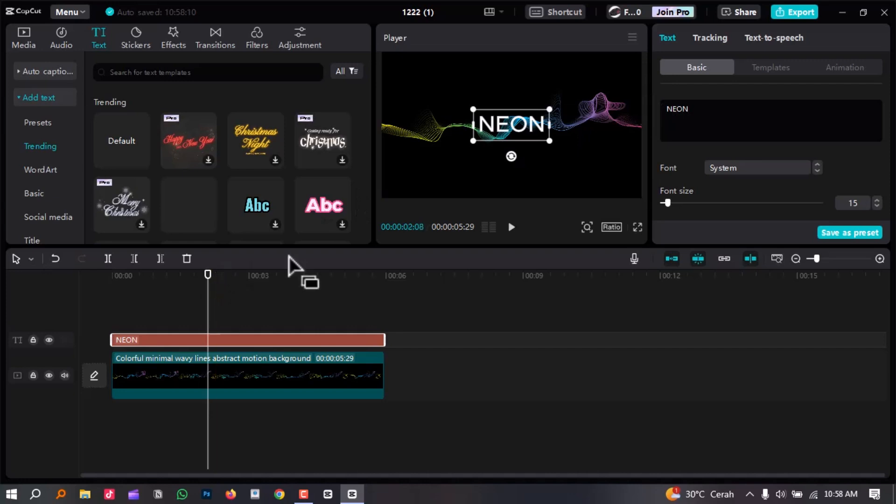
Set the NEON text's font to Poppins-Bold and enlarge it to a scale of about 306%.
{"action": "left_click", "coordinate": [743, 172]}
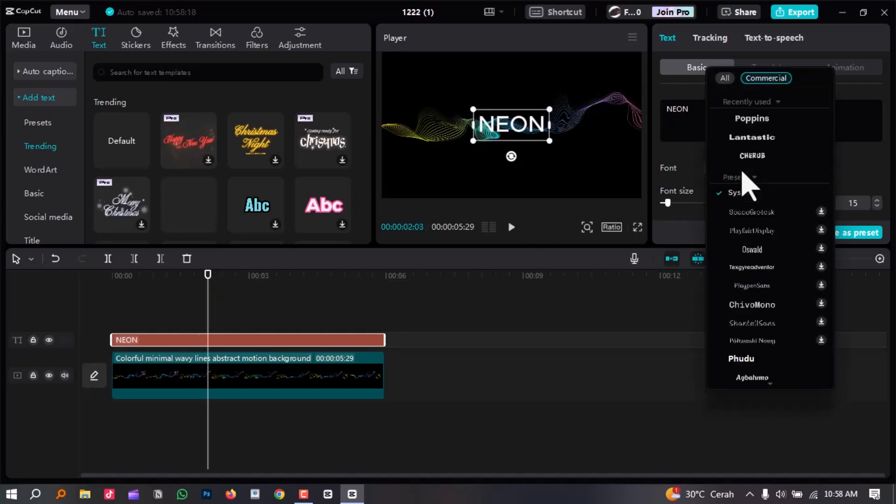
{"action": "left_click", "coordinate": [749, 140]}
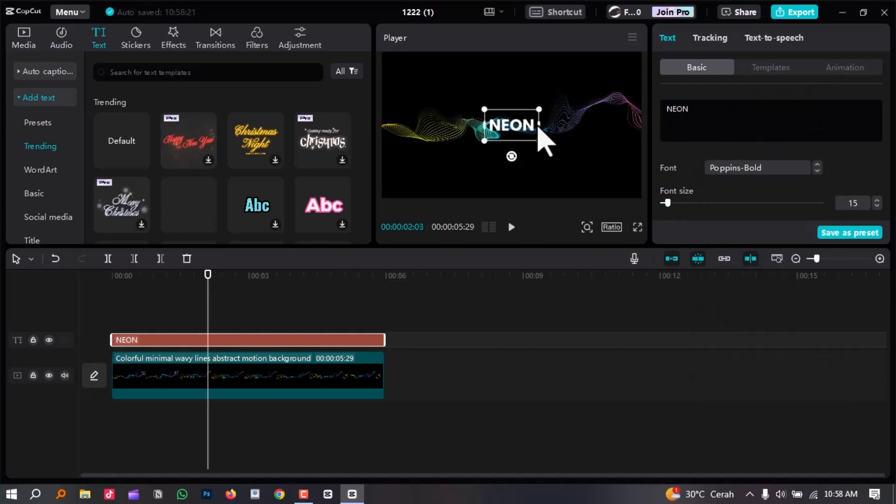
{"action": "left_click_drag", "start_coordinate": [541, 145], "coordinate": [629, 205]}
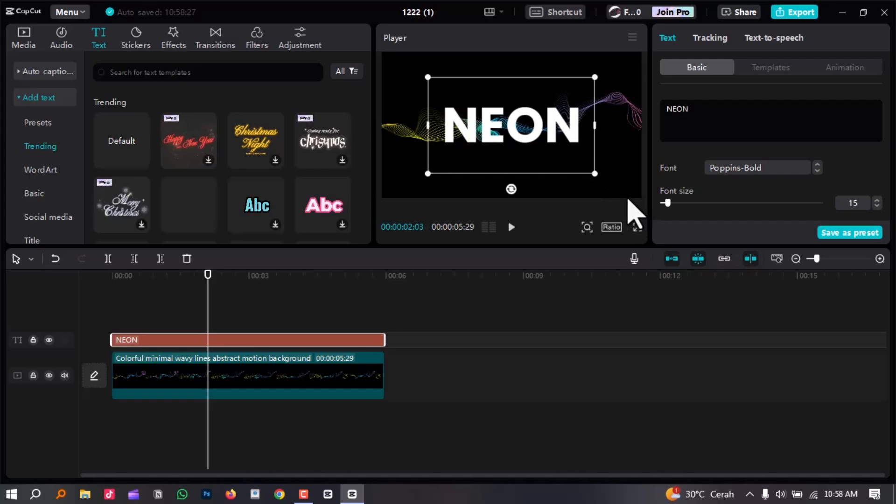
{"action": "left_click", "coordinate": [637, 228]}
{"action": "key", "text": "Escape"}
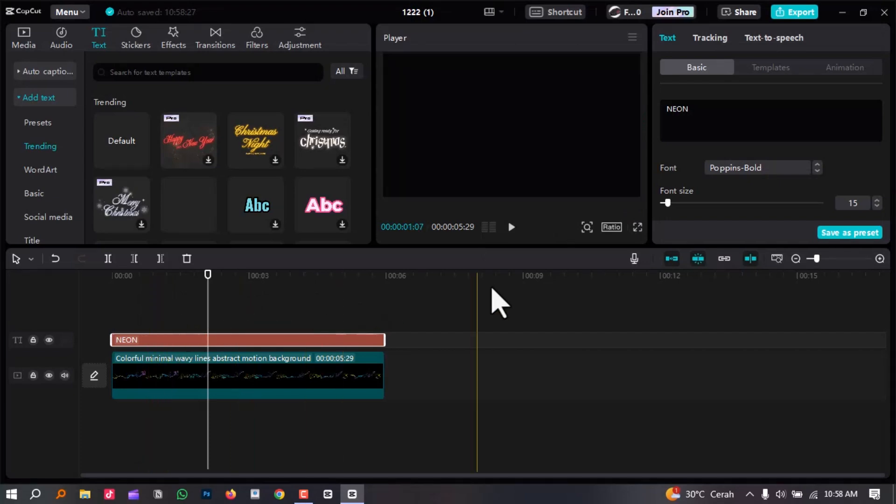
Turn on Free layer in the project settings and save them.
{"action": "left_click", "coordinate": [591, 309]}
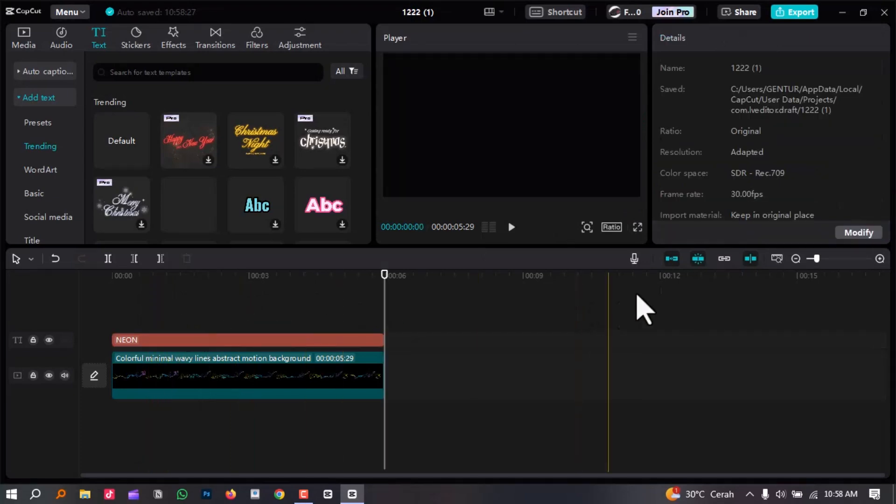
{"action": "left_click", "coordinate": [847, 233]}
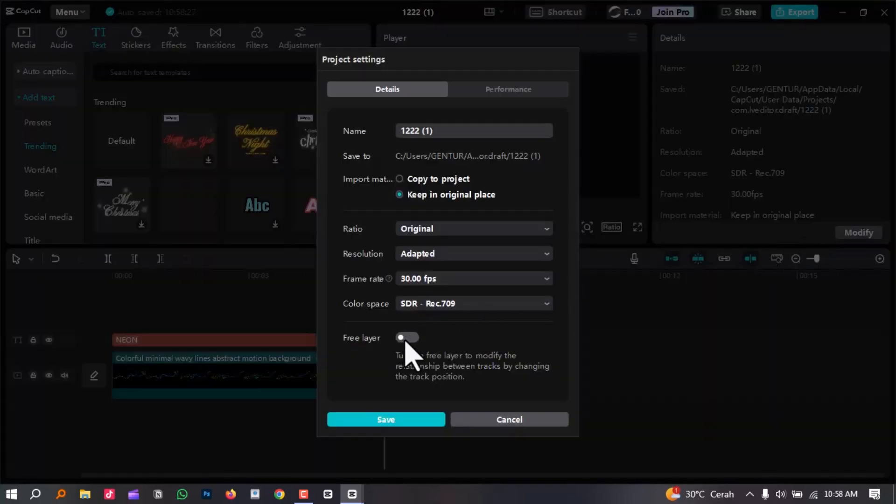
{"action": "left_click", "coordinate": [407, 338]}
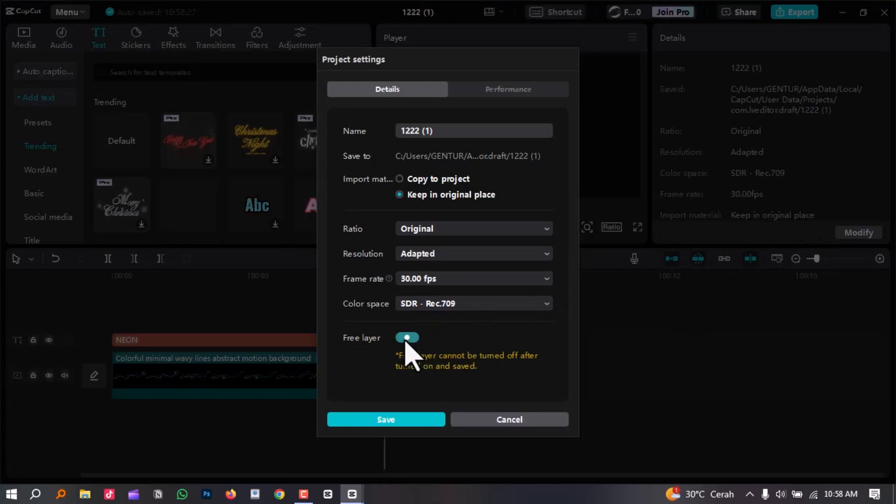
{"action": "left_click", "coordinate": [402, 422]}
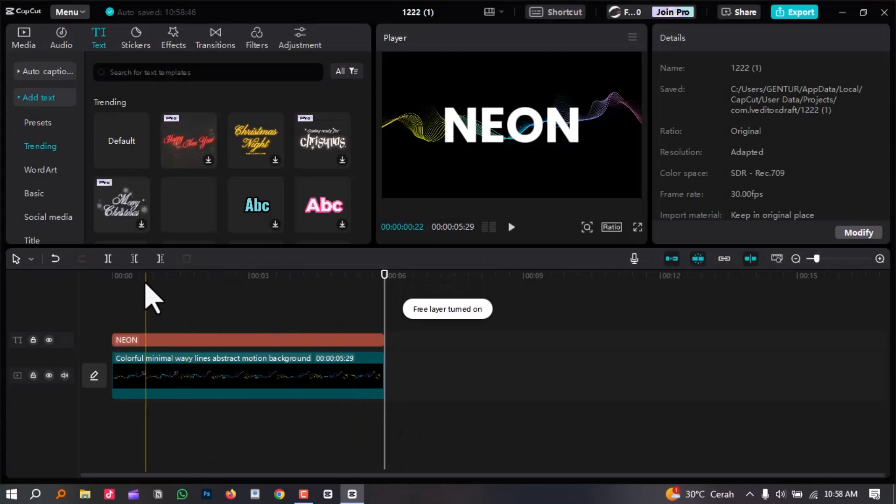
Duplicate the NEON text onto a track above the original, aligned with the start of the timeline.
{"action": "left_click", "coordinate": [120, 278]}
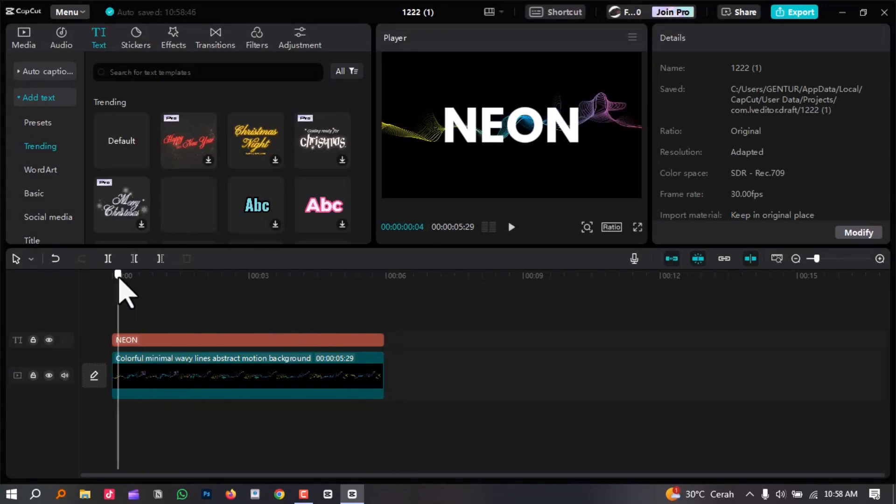
{"action": "left_click", "coordinate": [169, 343]}
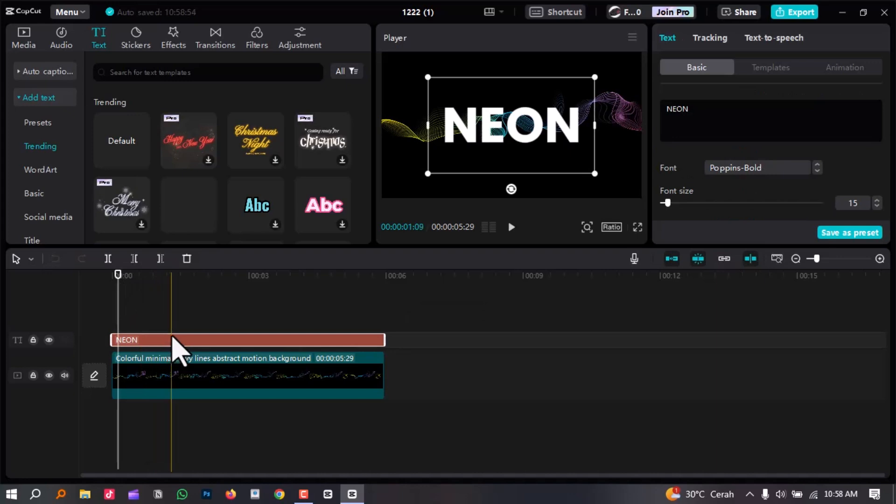
{"action": "key", "text": "ctrl+c"}
{"action": "key", "text": "ctrl+v"}
{"action": "left_click_drag", "start_coordinate": [171, 320], "coordinate": [140, 320]}
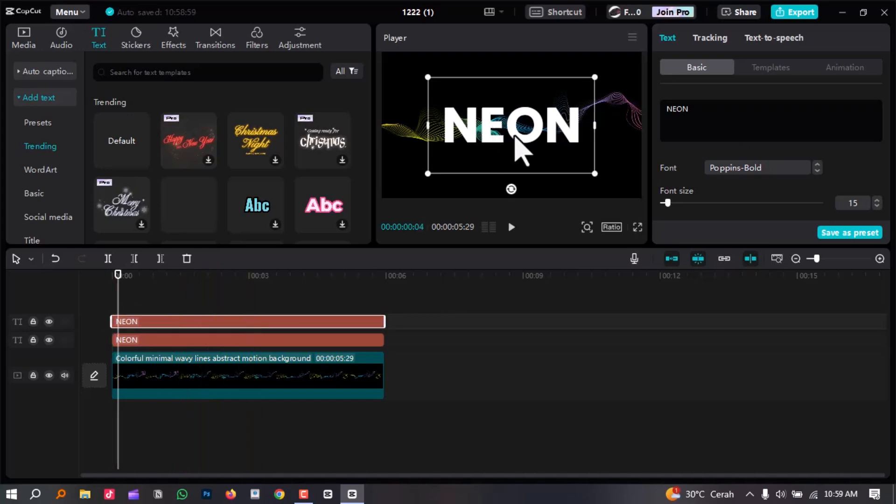
Move the duplicated NEON text straight down so it sits directly beneath the original, and check it in full screen.
{"action": "left_click_drag", "start_coordinate": [514, 135], "coordinate": [517, 172]}
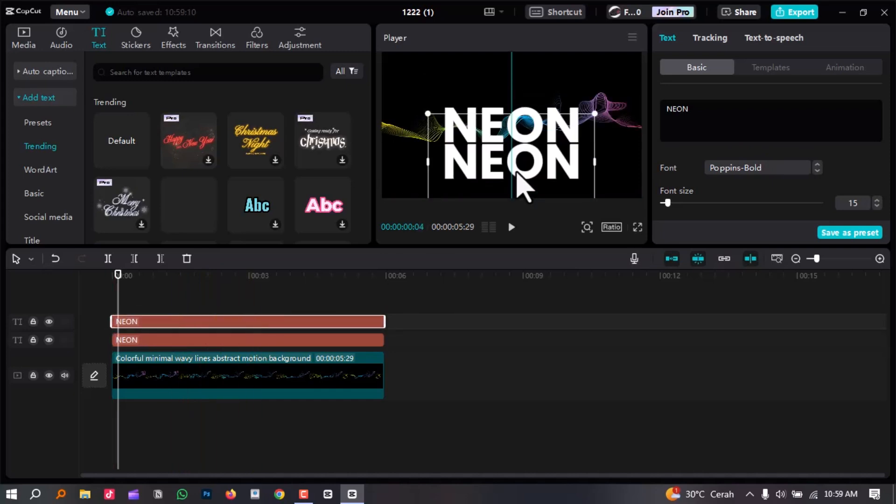
{"action": "key", "text": "ctrl+shift+f"}
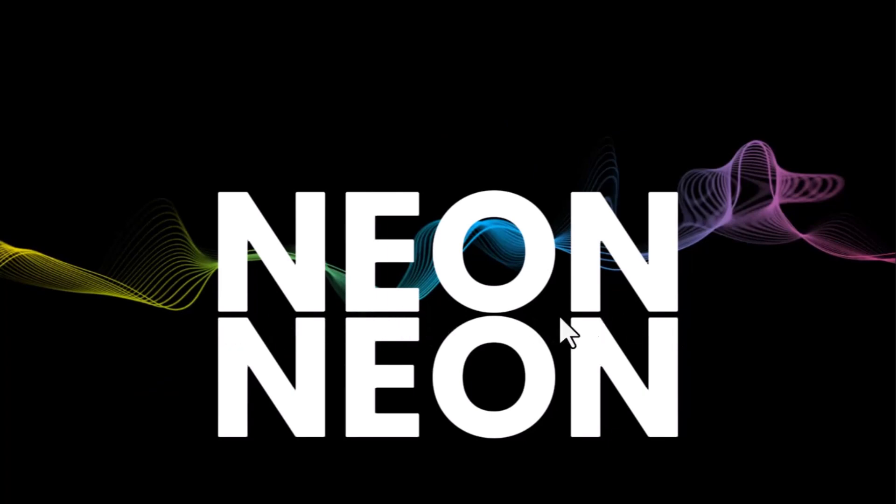
{"action": "key", "text": "Escape"}
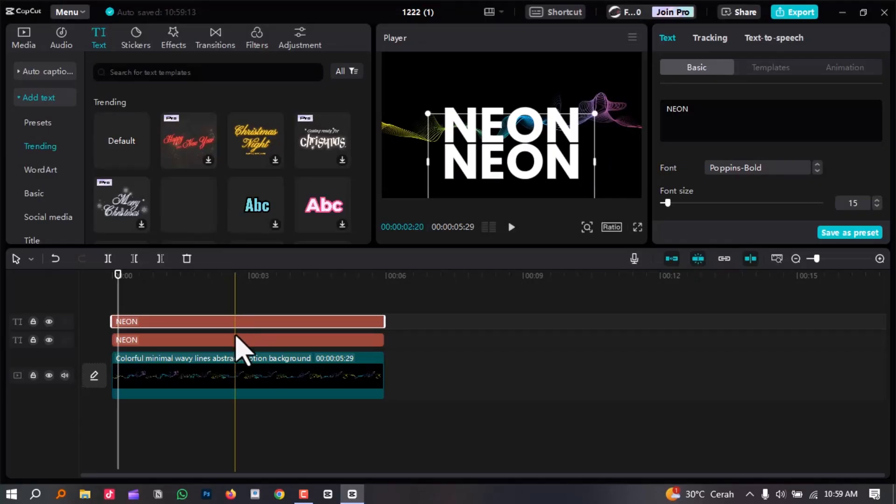
Enable a white outline-style Glow on the original NEON text with intensity 41 and range 78, and check it in full screen.
{"action": "left_click", "coordinate": [235, 348]}
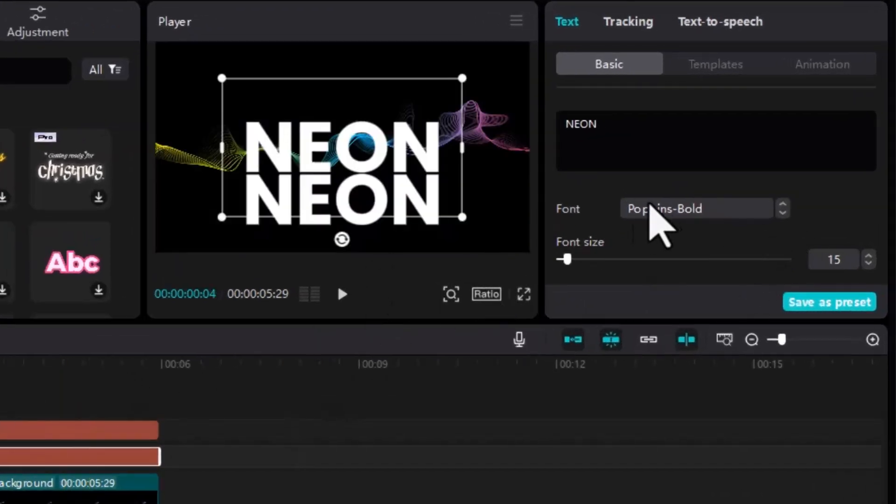
{"action": "scroll", "coordinate": [686, 226], "scroll_direction": "down", "scroll_amount": 5}
{"action": "scroll", "coordinate": [696, 224], "scroll_direction": "down", "scroll_amount": 6}
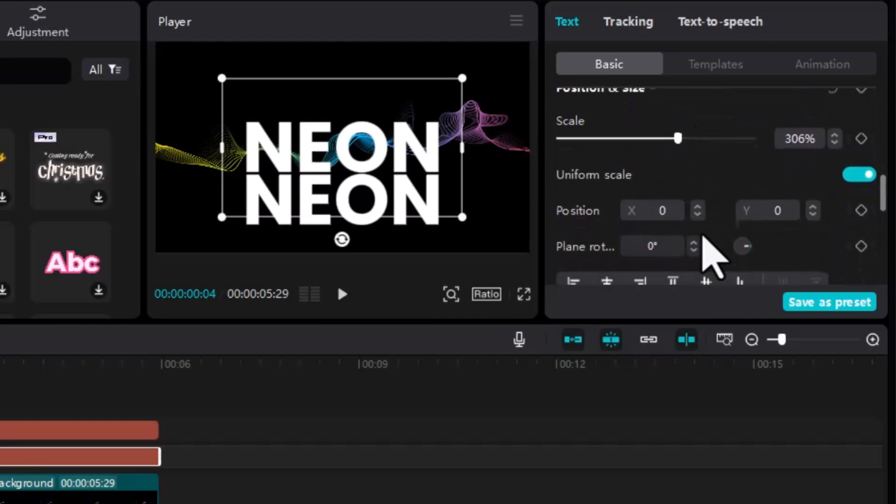
{"action": "scroll", "coordinate": [704, 237], "scroll_direction": "down", "scroll_amount": 5}
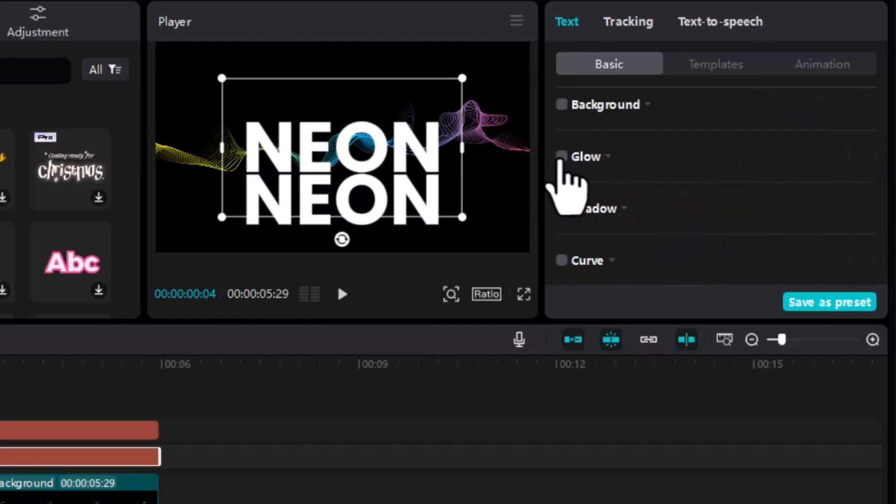
{"action": "left_click", "coordinate": [561, 157]}
{"action": "left_click", "coordinate": [674, 229]}
{"action": "scroll", "coordinate": [720, 240], "scroll_direction": "down", "scroll_amount": 3}
{"action": "scroll", "coordinate": [682, 206], "scroll_direction": "up", "scroll_amount": 1}
{"action": "left_click_drag", "start_coordinate": [630, 220], "coordinate": [692, 220]}
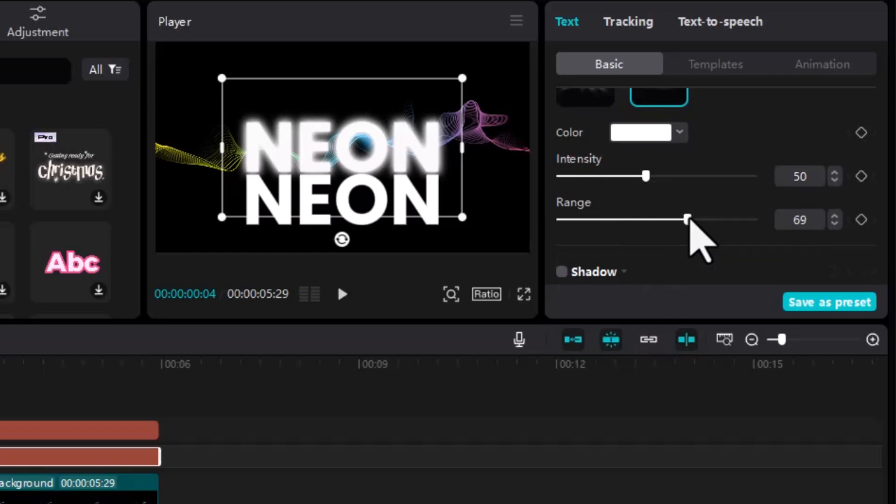
{"action": "left_click_drag", "start_coordinate": [689, 218], "coordinate": [691, 218]}
{"action": "left_click_drag", "start_coordinate": [646, 176], "coordinate": [630, 176]}
{"action": "key", "text": "ctrl+shift+f"}
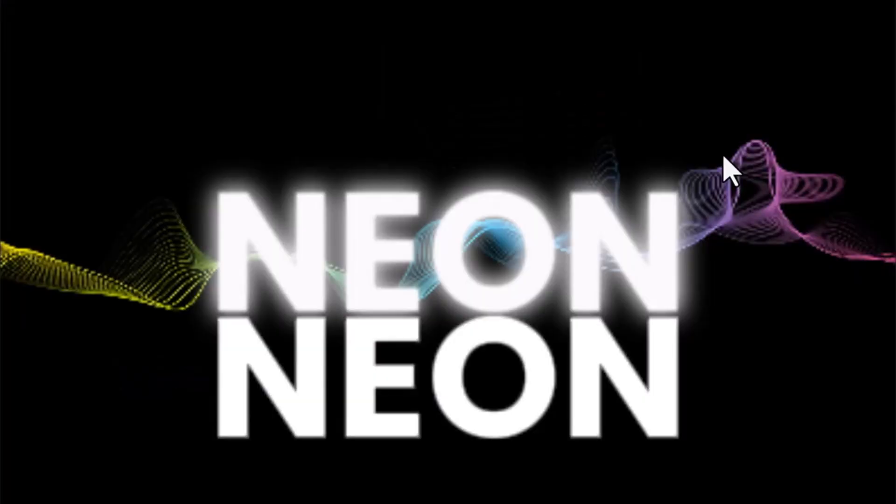
{"action": "mouse_move", "coordinate": [719, 153]}
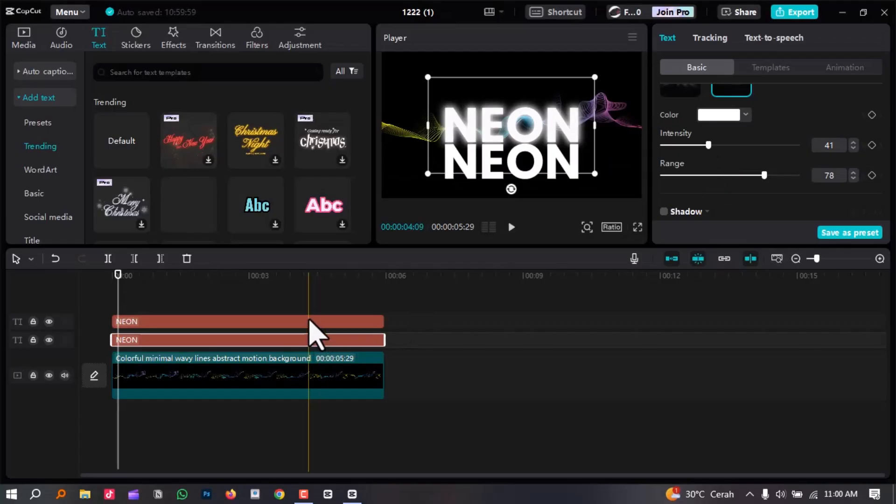
Enable the white outline-style Glow on the duplicated NEON text with range 40, reduce its intensity, and check it in full screen.
{"action": "left_click", "coordinate": [312, 321]}
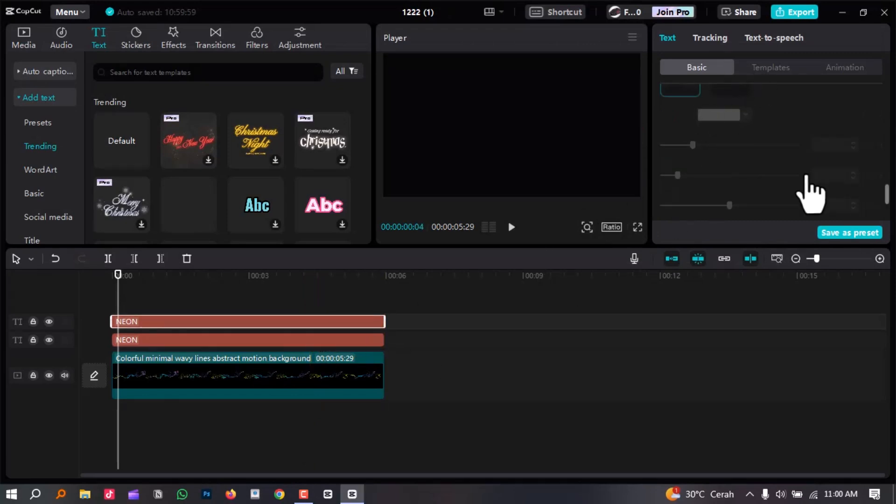
{"action": "scroll", "coordinate": [808, 186], "scroll_direction": "down", "scroll_amount": 5}
{"action": "left_click", "coordinate": [732, 170]}
{"action": "scroll", "coordinate": [749, 200], "scroll_direction": "down", "scroll_amount": 2}
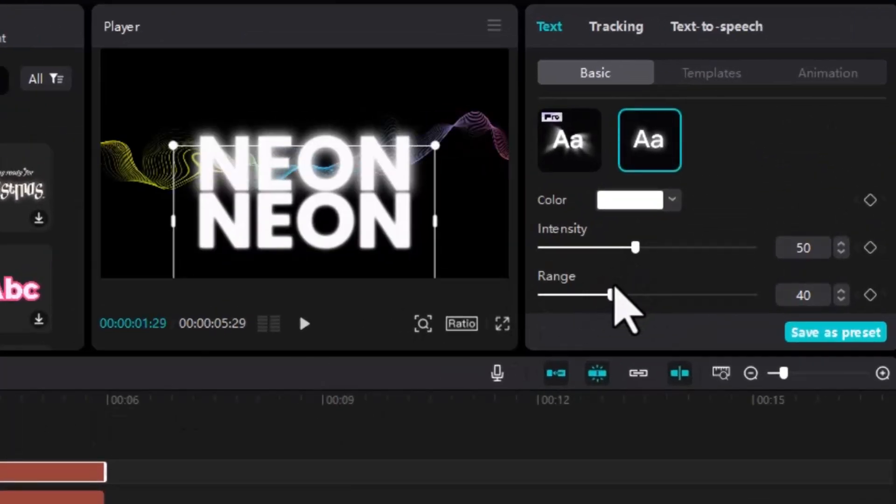
{"action": "key", "text": "ctrl+shift+f"}
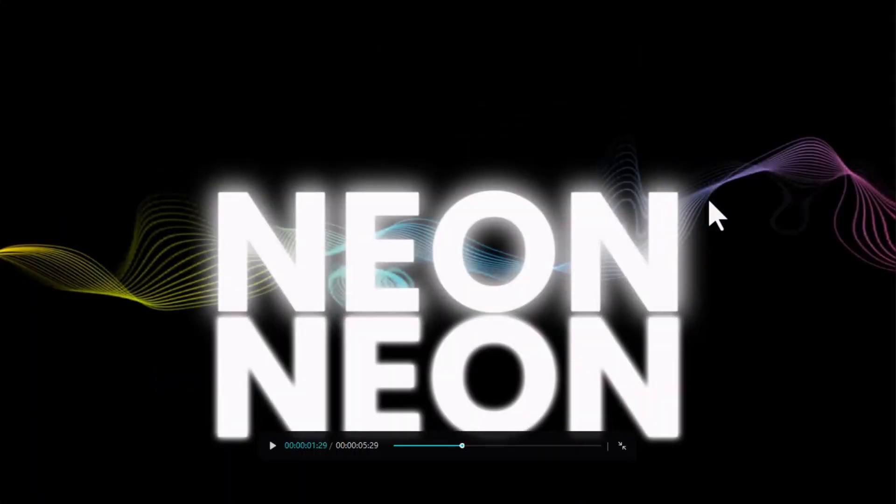
{"action": "key", "text": "Escape"}
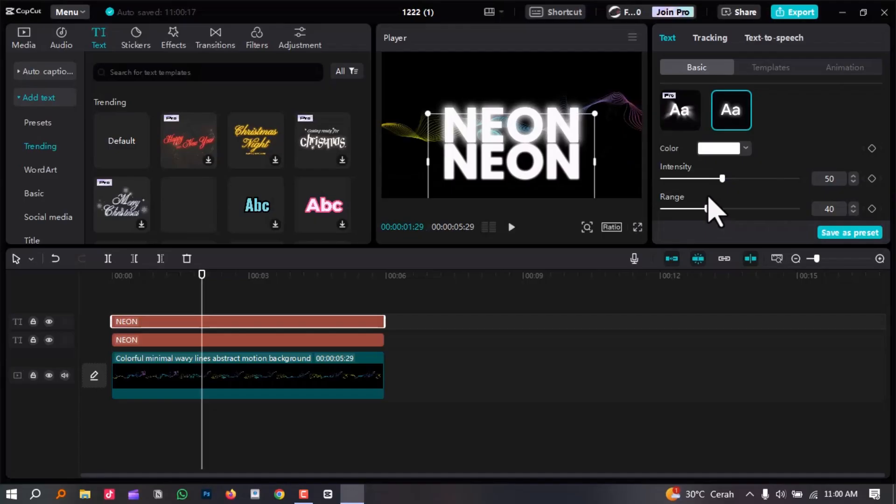
{"action": "left_click_drag", "start_coordinate": [720, 181], "coordinate": [703, 180]}
{"action": "key", "text": "ctrl+shift+f"}
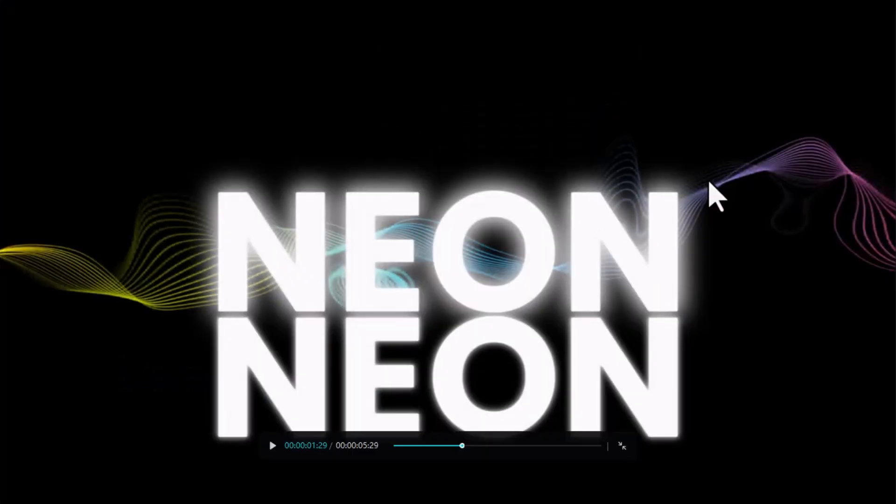
{"action": "key", "text": "Escape"}
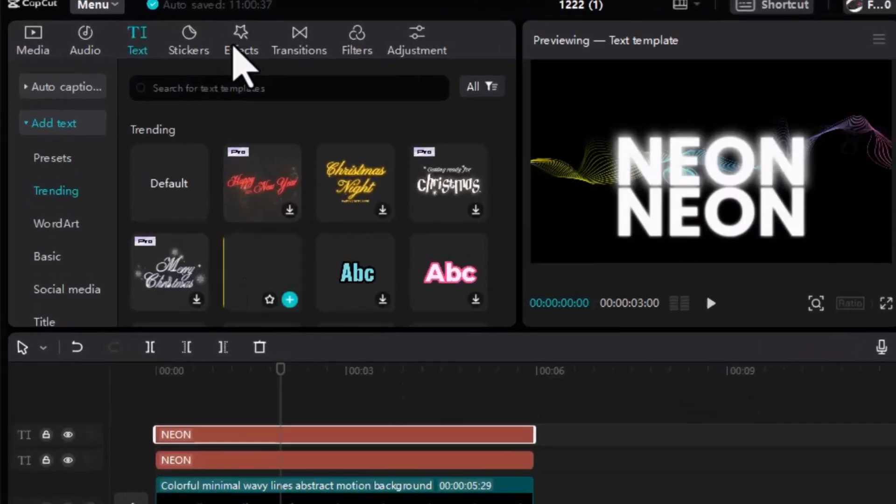
Add the Lens video effect Blur above the text tracks, stretch it over the whole clip, and set its blur to 15.
{"action": "left_click", "coordinate": [240, 46]}
{"action": "left_click", "coordinate": [28, 88]}
{"action": "left_click", "coordinate": [47, 220]}
{"action": "scroll", "coordinate": [420, 224], "scroll_direction": "down", "scroll_amount": 5}
{"action": "scroll", "coordinate": [332, 243], "scroll_direction": "down", "scroll_amount": 2}
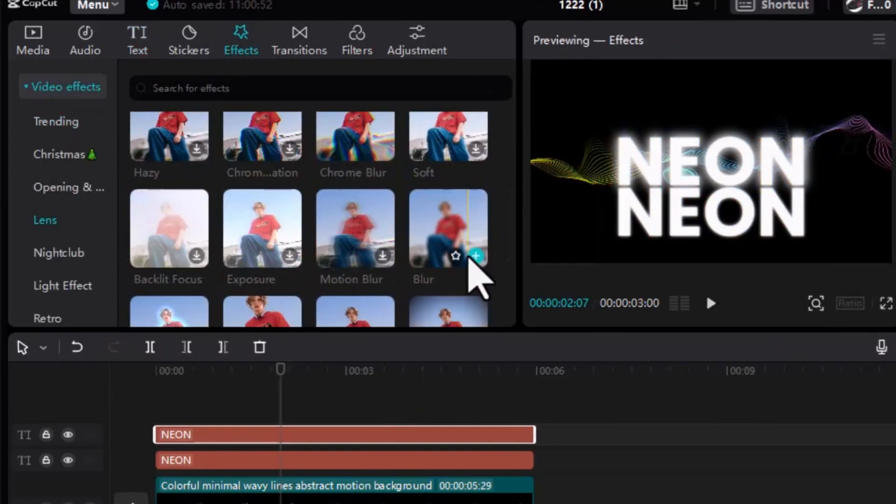
{"action": "left_click_drag", "start_coordinate": [479, 280], "coordinate": [485, 425]}
{"action": "left_click_drag", "start_coordinate": [404, 421], "coordinate": [266, 430]}
{"action": "left_click_drag", "start_coordinate": [347, 429], "coordinate": [535, 425]}
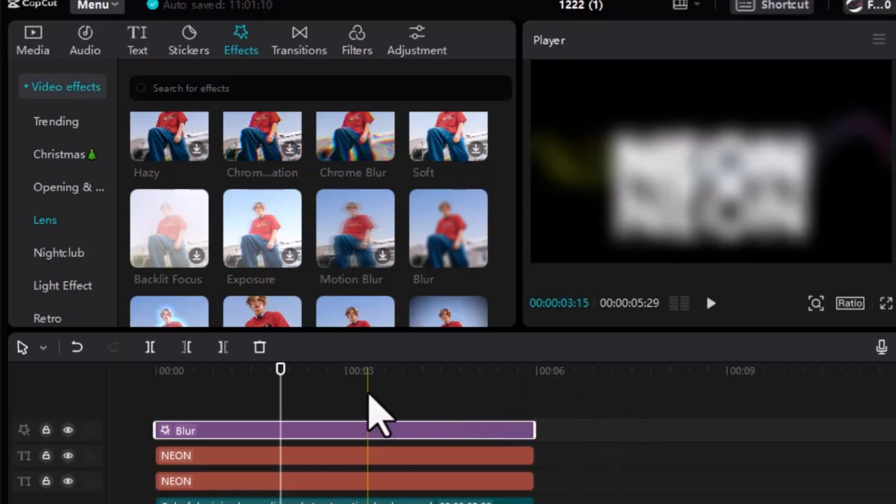
{"action": "left_click", "coordinate": [362, 379]}
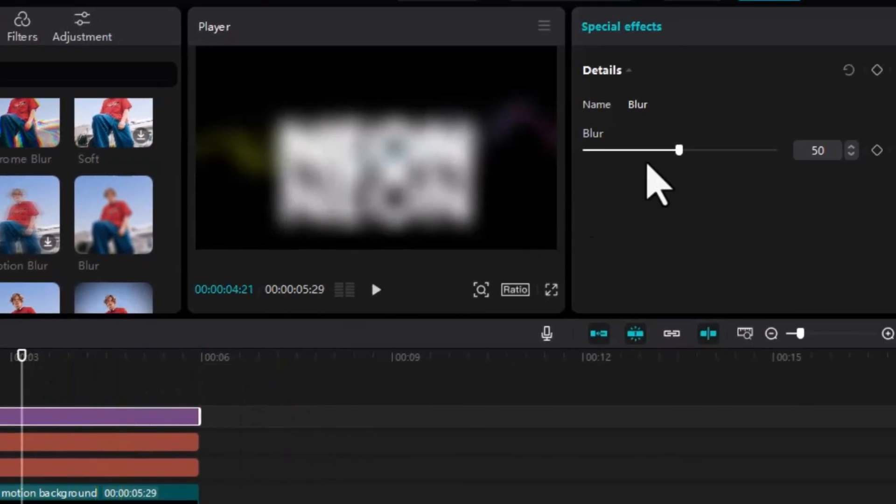
{"action": "left_click_drag", "start_coordinate": [645, 152], "coordinate": [614, 153]}
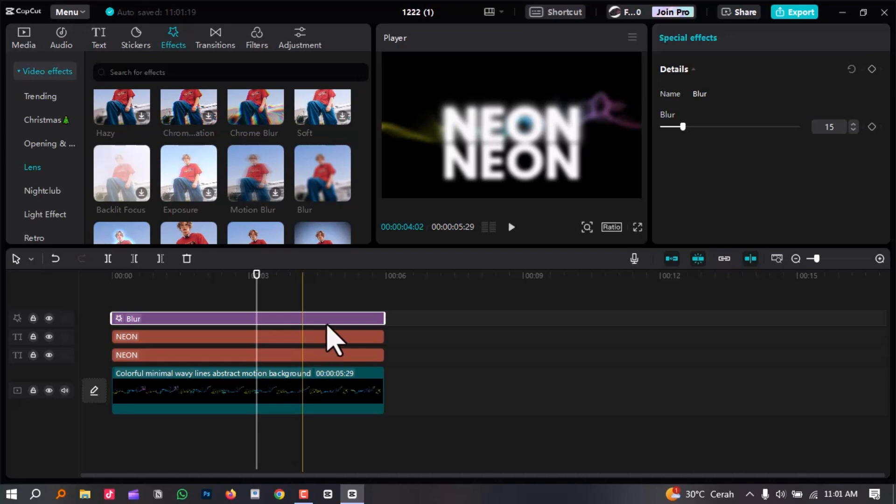
Combine the Blur effect and the duplicated NEON text into a compound clip and check it in full screen.
{"action": "left_click", "coordinate": [422, 315]}
{"action": "key", "text": "Home"}
{"action": "left_click", "coordinate": [365, 323]}
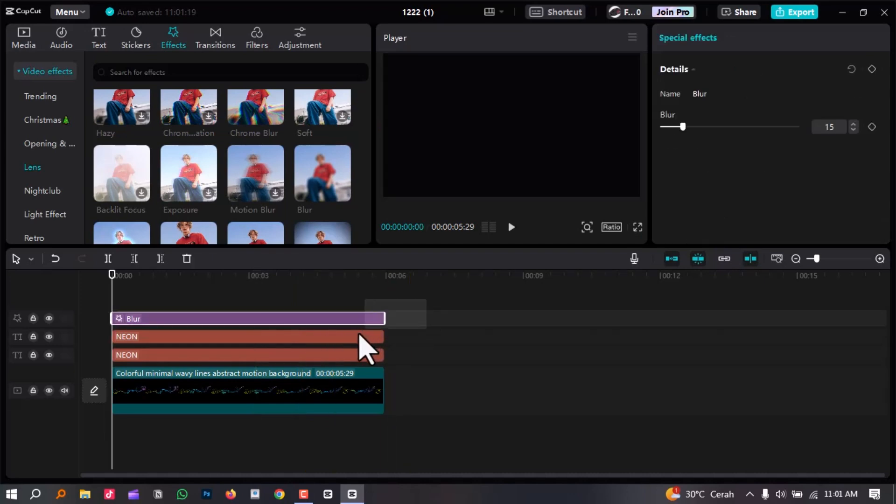
{"action": "left_click", "coordinate": [346, 342]}
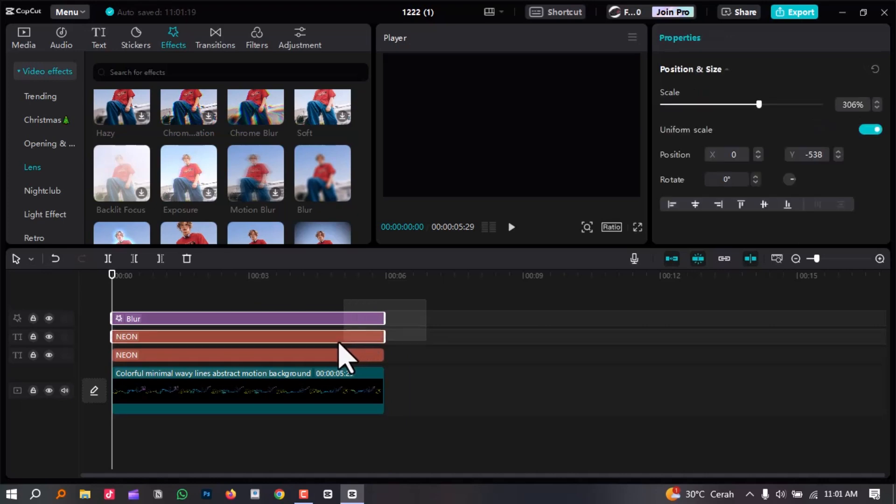
{"action": "right_click", "coordinate": [287, 323]}
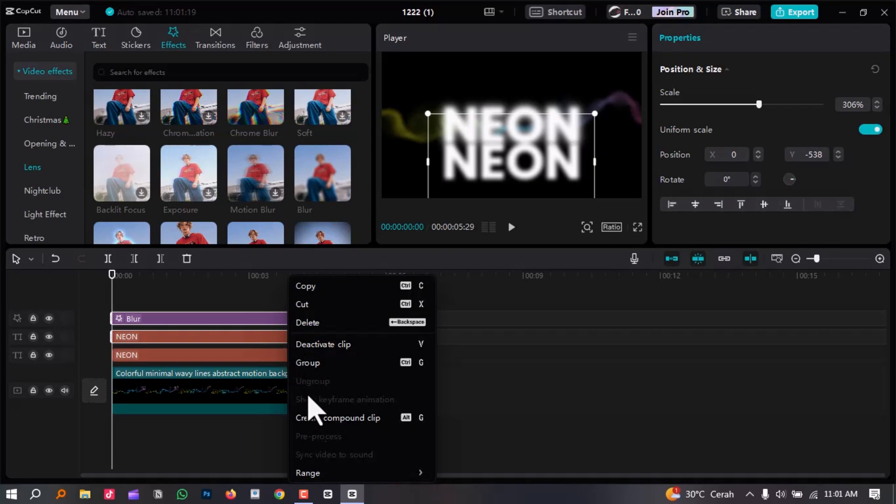
{"action": "left_click", "coordinate": [318, 422]}
{"action": "left_click", "coordinate": [304, 284]}
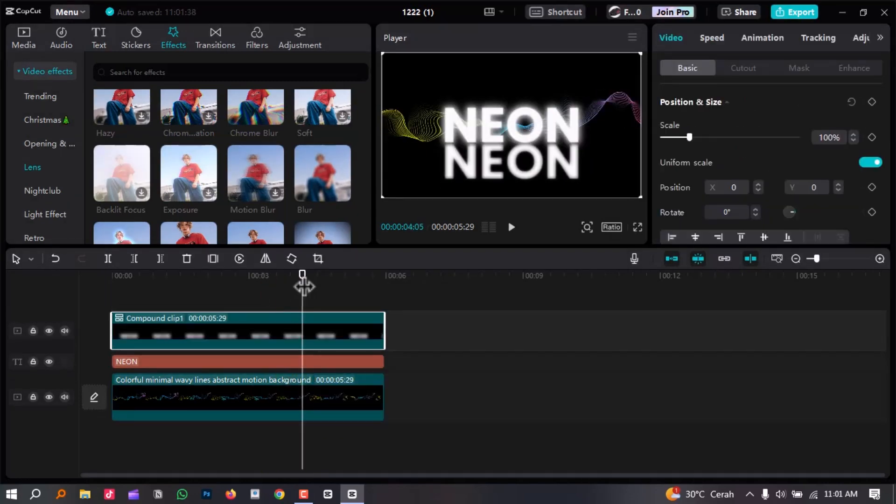
{"action": "key", "text": "ctrl+shift+f"}
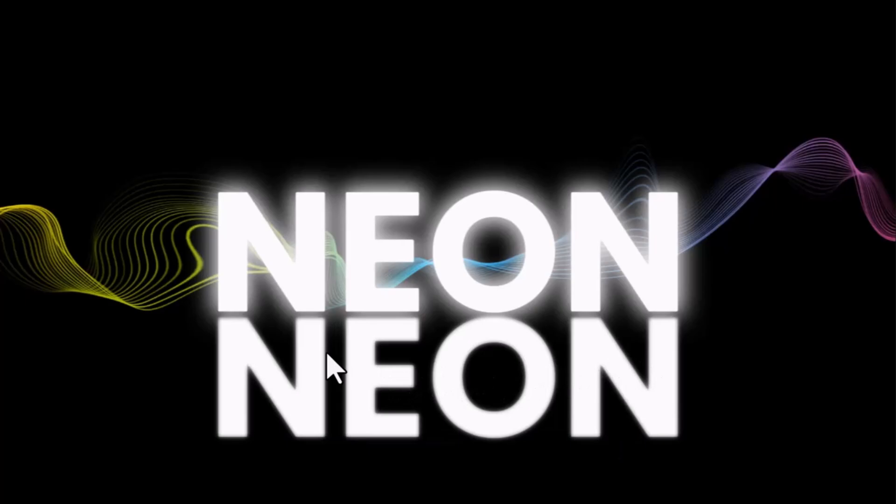
{"action": "key", "text": "Escape"}
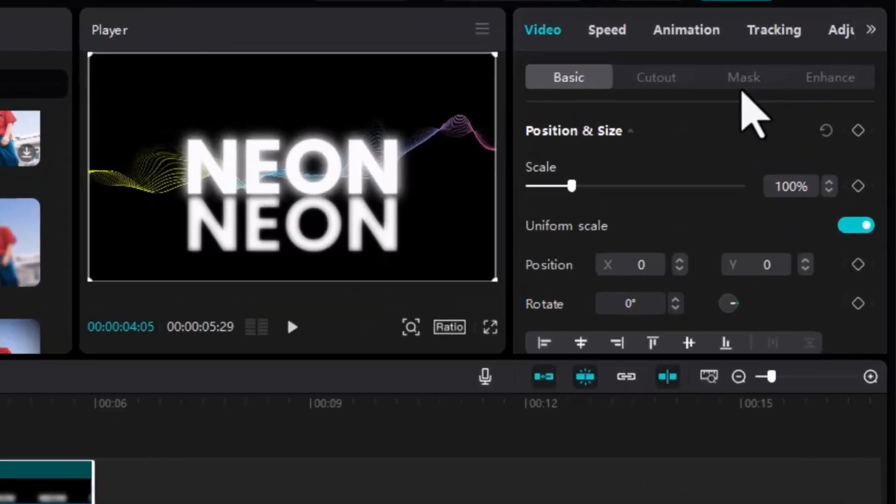
Apply a Horizontal mask to the compound clip and move its dividing line down across the lower half of the duplicated NEON text.
{"action": "left_click", "coordinate": [799, 70]}
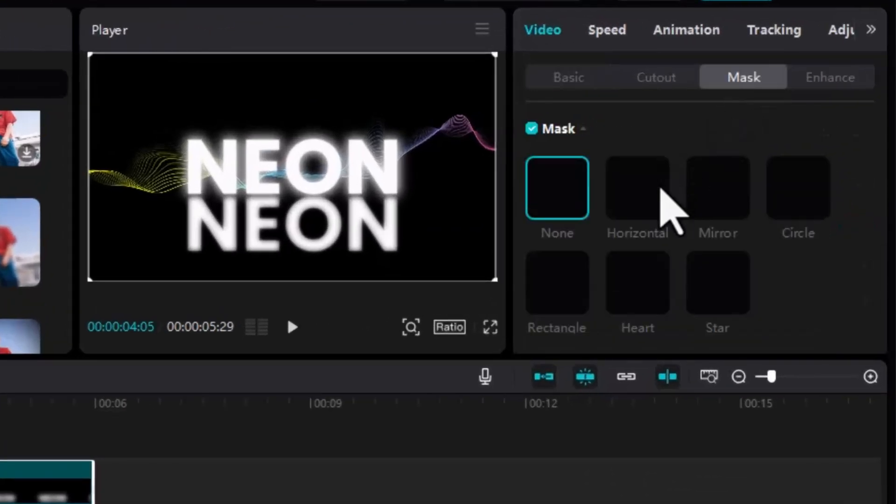
{"action": "left_click", "coordinate": [646, 205]}
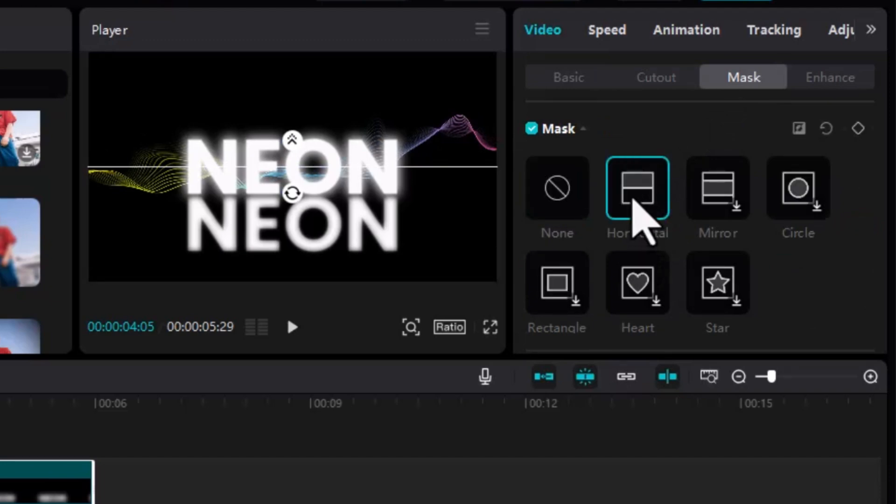
{"action": "left_click_drag", "start_coordinate": [308, 173], "coordinate": [308, 235]}
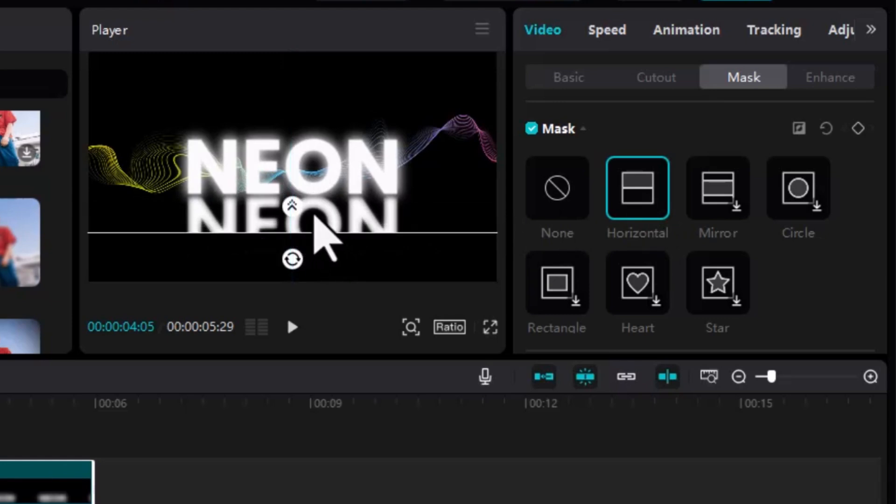
{"action": "key", "text": "ctrl+shift+f"}
{"action": "key", "text": "Escape"}
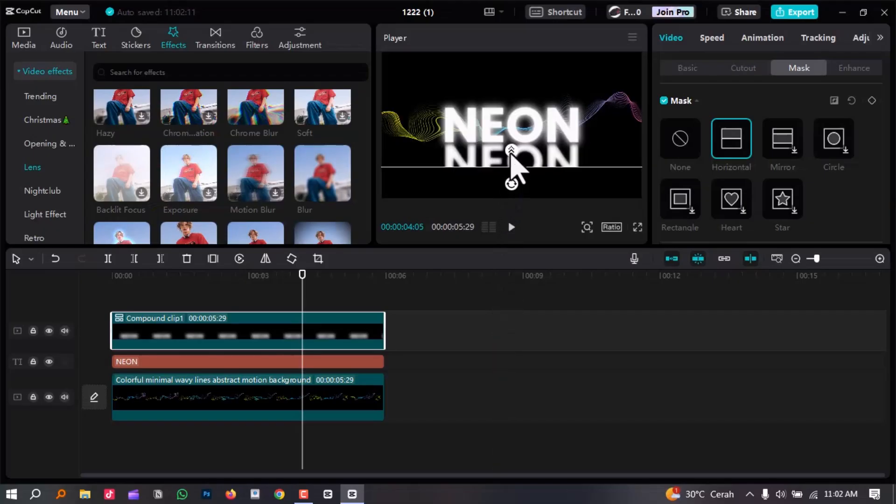
Feather the Horizontal mask's edge and move its line up so the lower NEON fades like a reflection, checking it in full screen.
{"action": "mouse_move", "coordinate": [510, 151]}
{"action": "left_mouse_down"}
{"action": "mouse_move", "coordinate": [512, 142]}
{"action": "mouse_move", "coordinate": [514, 170]}
{"action": "mouse_move", "coordinate": [517, 156]}
{"action": "left_mouse_up"}
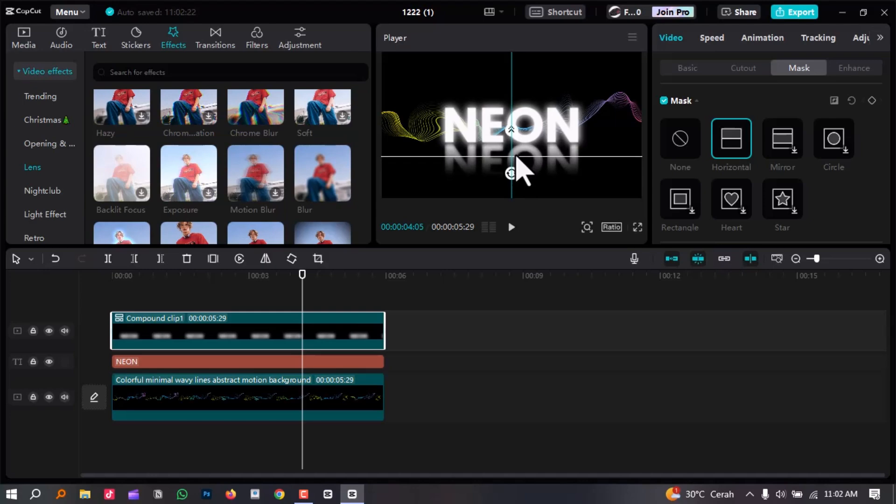
{"action": "key", "text": "ctrl+shift+f"}
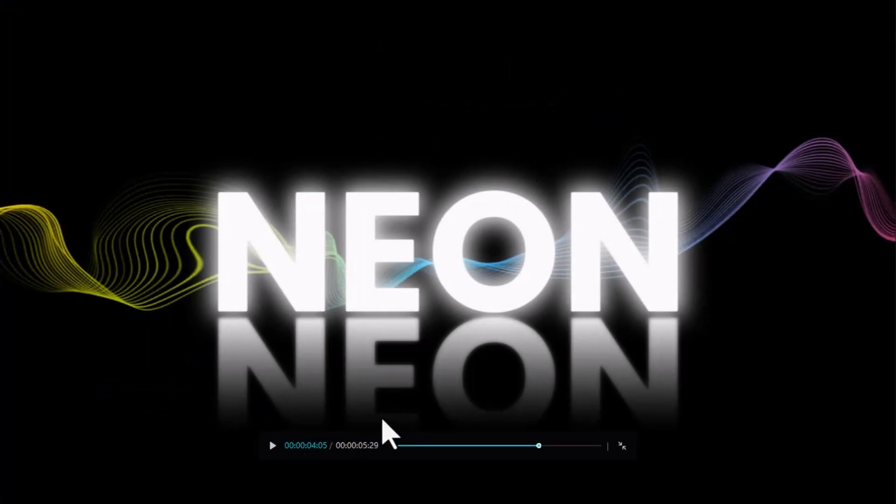
{"action": "key", "text": "Escape"}
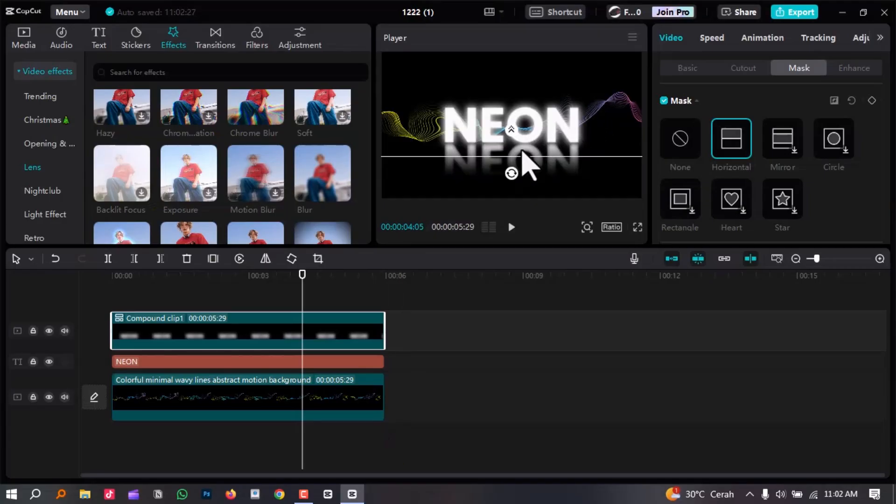
{"action": "left_click_drag", "start_coordinate": [517, 157], "coordinate": [518, 154]}
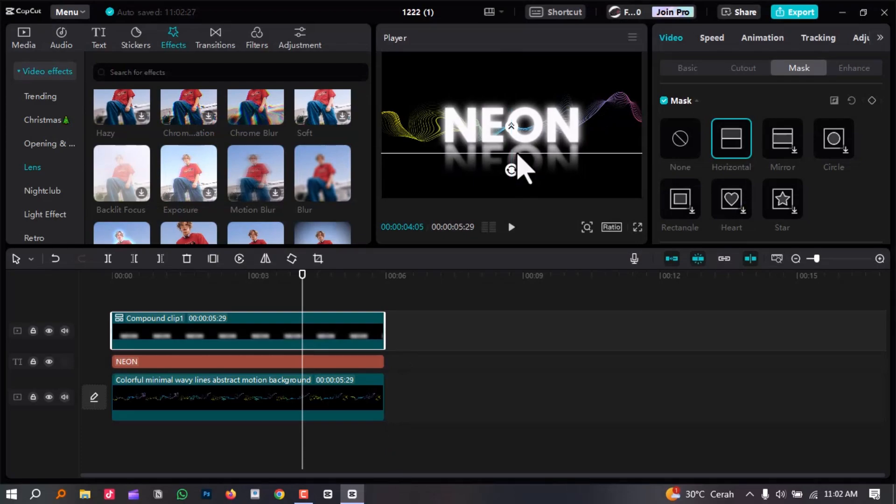
{"action": "key", "text": "ctrl+shift+f"}
{"action": "key", "text": "Escape"}
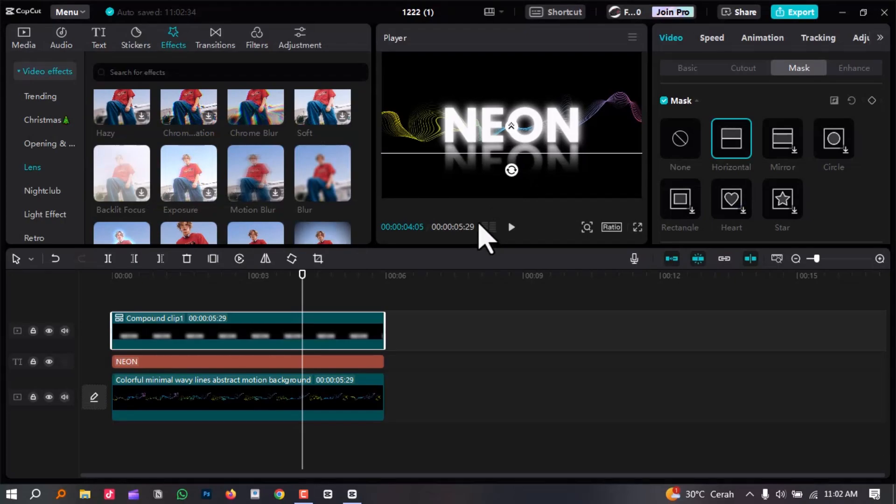
{"action": "key", "text": "ctrl+shift+f"}
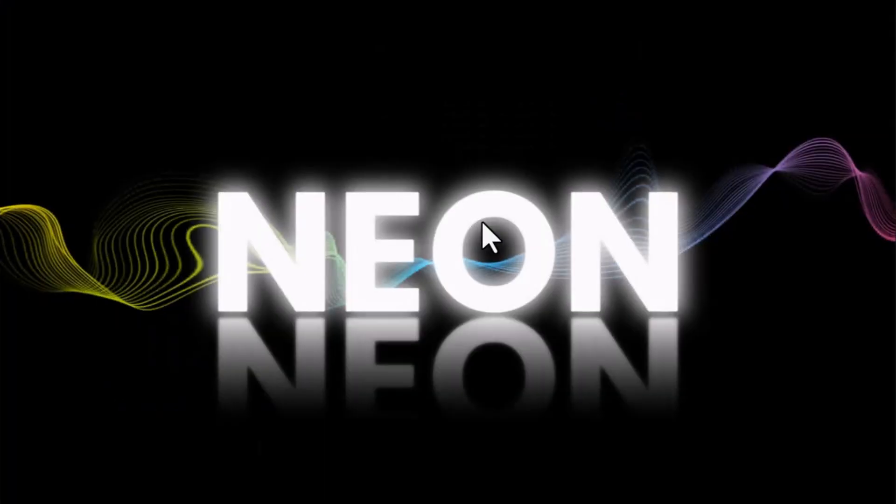
{"action": "key", "text": "Escape"}
Add the Chrome Blur effect at the start of the timeline and extend it to the end of the clips.
{"action": "left_click_drag", "start_coordinate": [148, 278], "coordinate": [104, 280]}
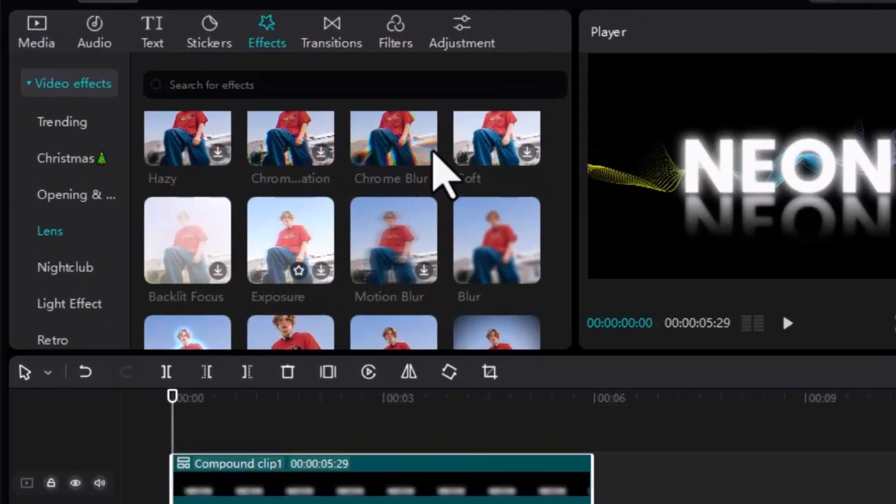
{"action": "left_click", "coordinate": [427, 150]}
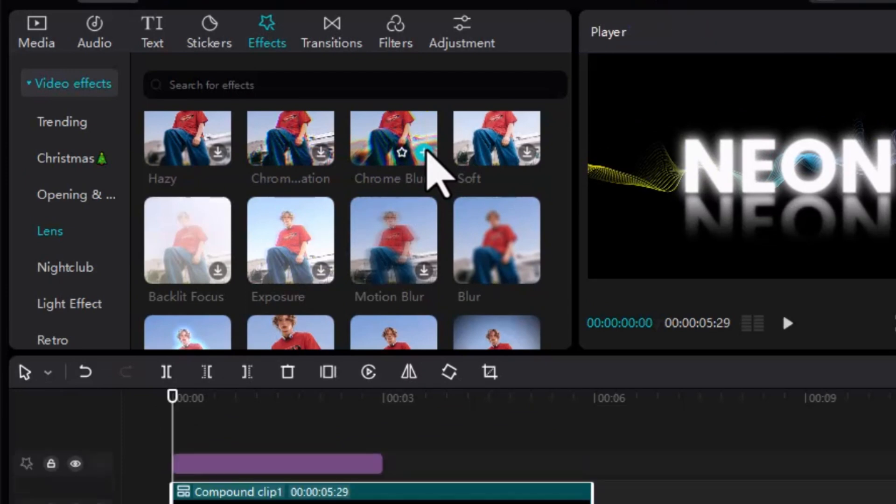
{"action": "left_click_drag", "start_coordinate": [385, 460], "coordinate": [592, 450]}
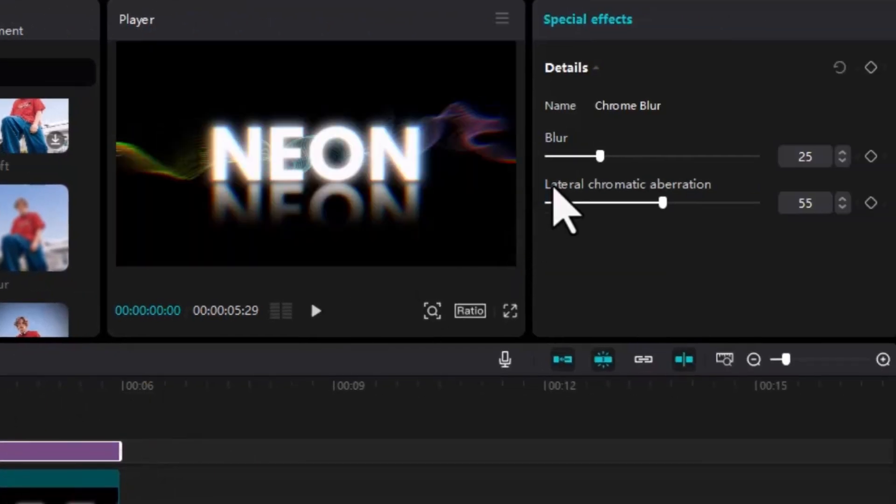
Lower the Chrome Blur effect's blur to 0 and check the result in full screen.
{"action": "left_click_drag", "start_coordinate": [589, 157], "coordinate": [555, 165]}
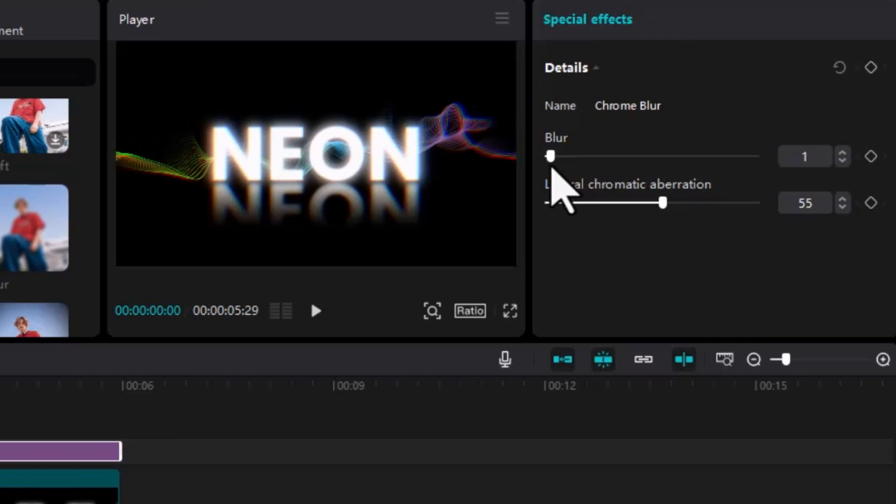
{"action": "key", "text": "ctrl+shift+f"}
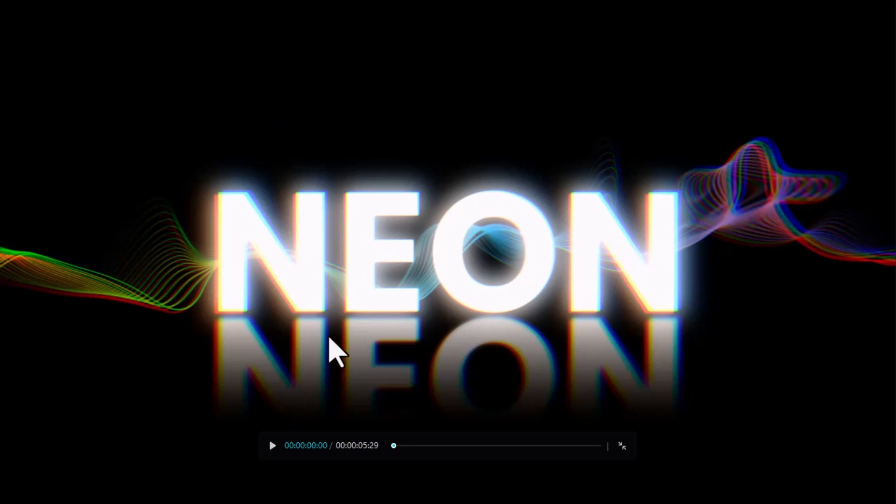
{"action": "key", "text": "Escape"}
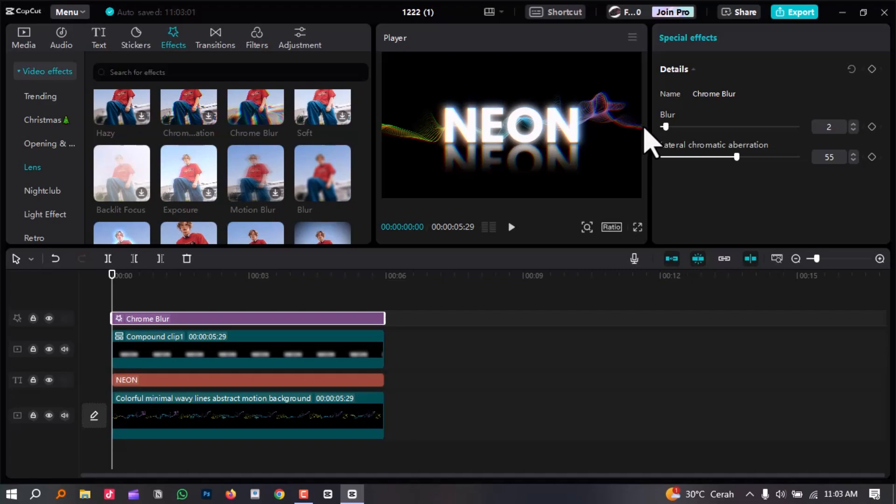
{"action": "key", "text": "ctrl+shift+f"}
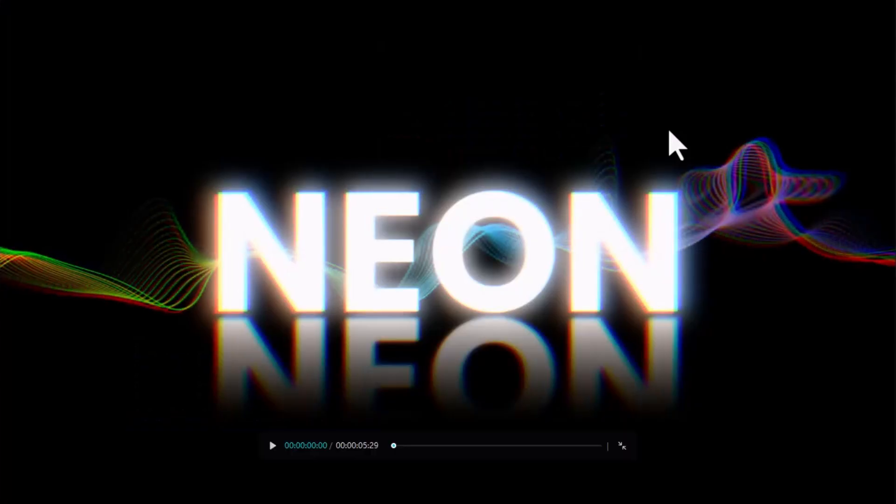
{"action": "key", "text": "Escape"}
Add the Chromo-zoom glitch effect at the start of the timeline.
{"action": "scroll", "coordinate": [48, 147], "scroll_direction": "down", "scroll_amount": 3}
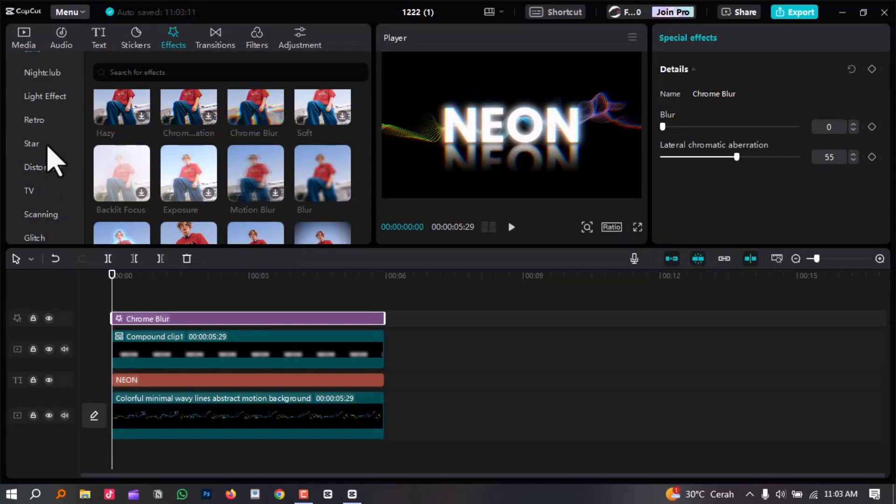
{"action": "scroll", "coordinate": [54, 140], "scroll_direction": "up", "scroll_amount": 2}
{"action": "scroll", "coordinate": [49, 210], "scroll_direction": "down", "scroll_amount": 4}
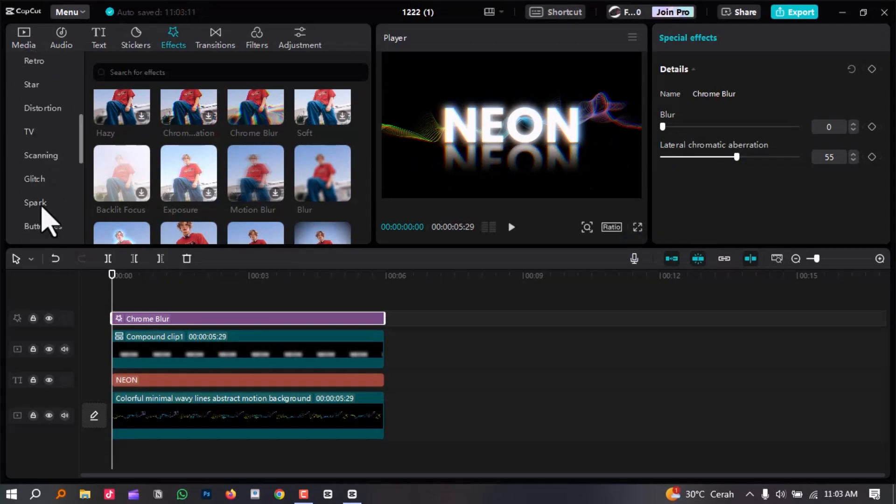
{"action": "left_click", "coordinate": [35, 176]}
{"action": "scroll", "coordinate": [284, 236], "scroll_direction": "down", "scroll_amount": 3}
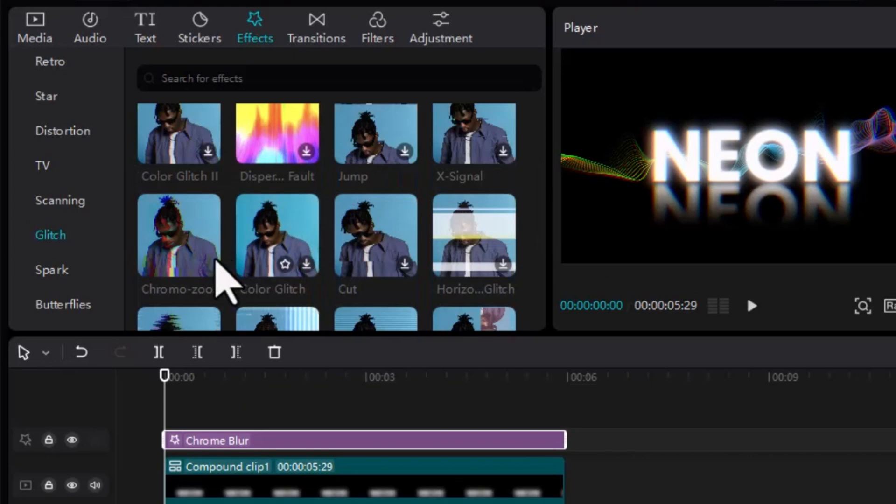
{"action": "mouse_move", "coordinate": [205, 272]}
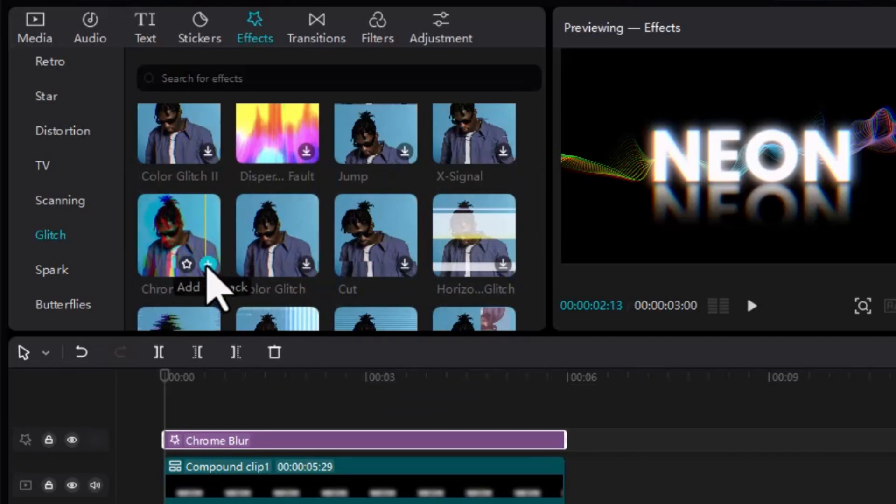
{"action": "left_click", "coordinate": [208, 266]}
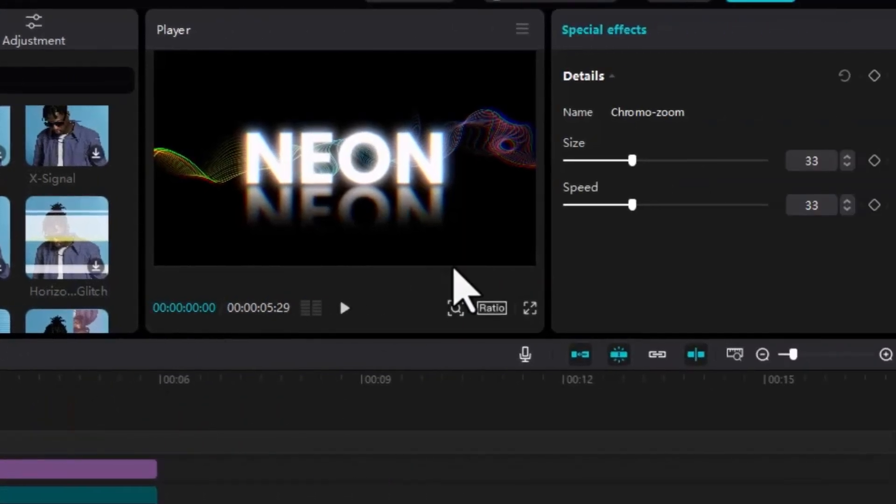
Set the Chromo-zoom effect's size to 17, check it in full screen, and shorten its clip to about 1.6 seconds.
{"action": "left_click_drag", "start_coordinate": [615, 163], "coordinate": [602, 160]}
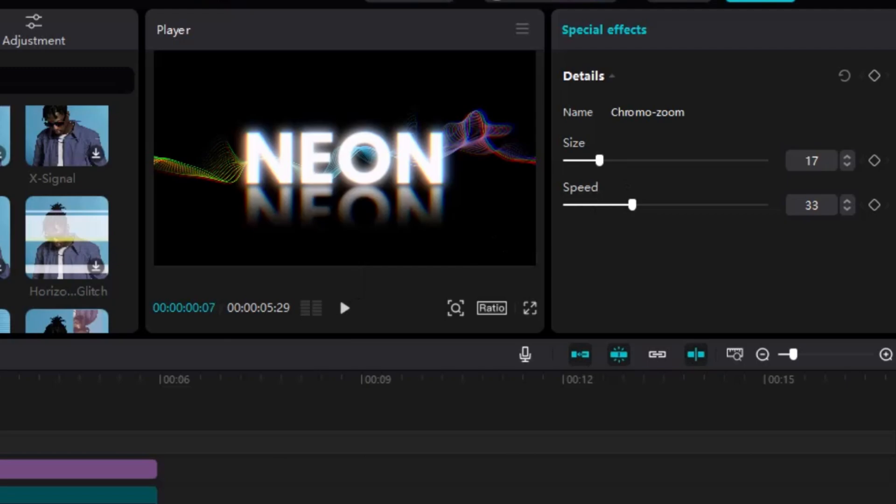
{"action": "key", "text": "ctrl+shift+f"}
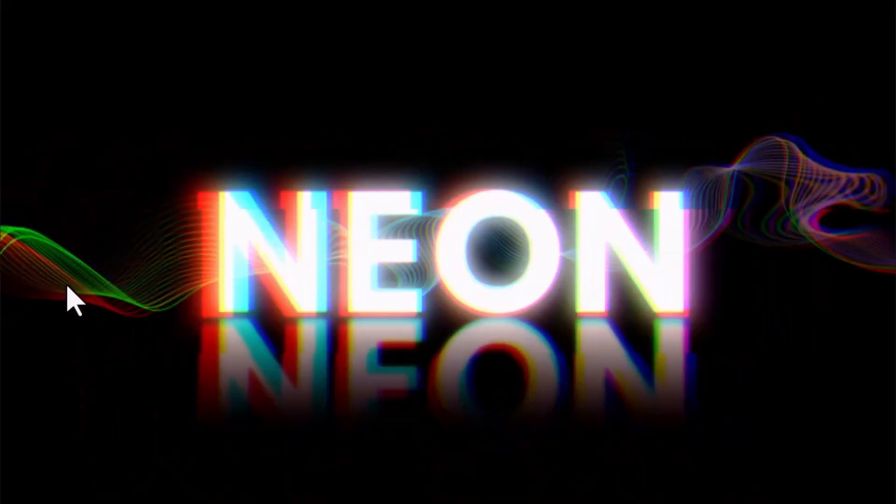
{"action": "key", "text": "Escape"}
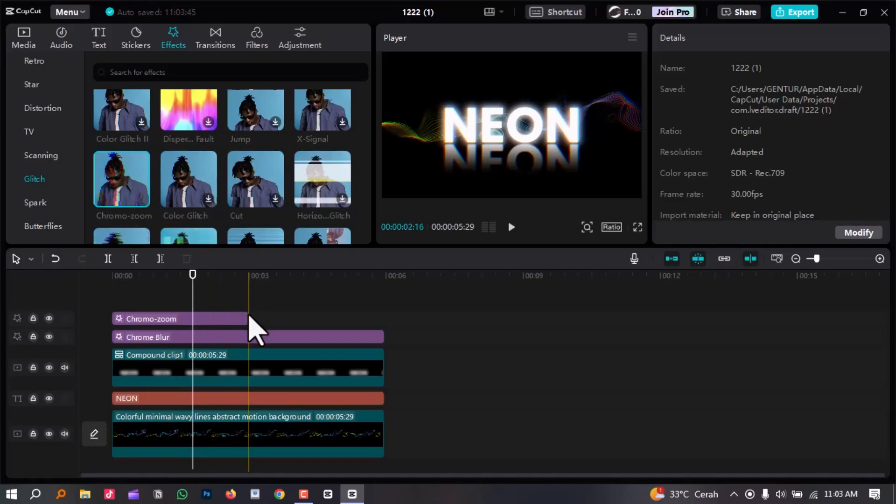
{"action": "left_click_drag", "start_coordinate": [242, 318], "coordinate": [193, 318]}
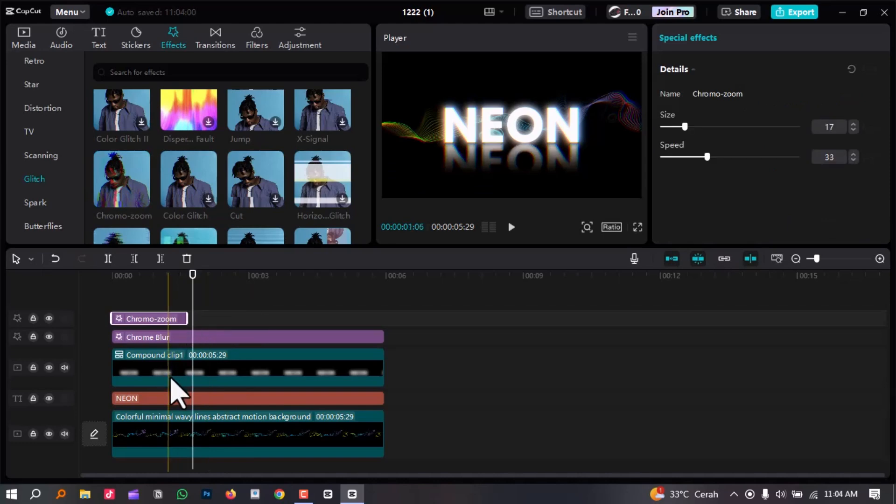
{"action": "scroll", "coordinate": [171, 383], "scroll_direction": "down", "scroll_amount": 1}
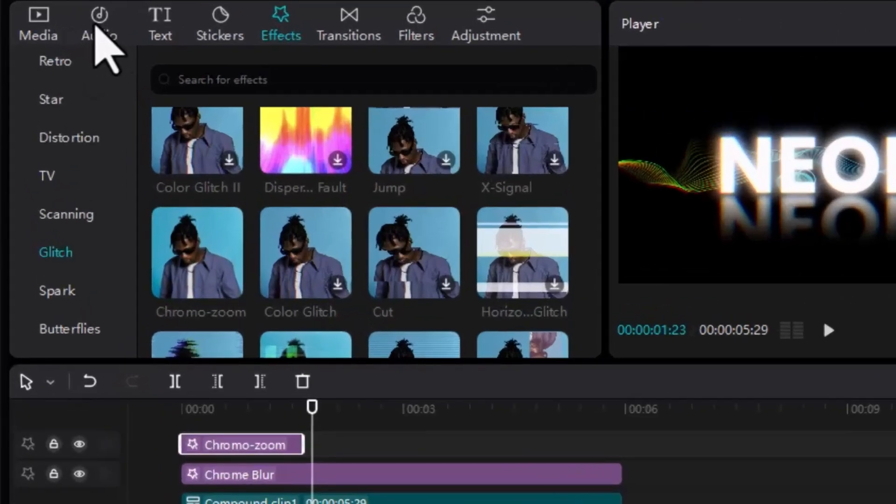
Search the sound effects for GLITCH, add "Glitch sound that matches the sound logo", and move its clip to the start of the timeline.
{"action": "left_click", "coordinate": [96, 27]}
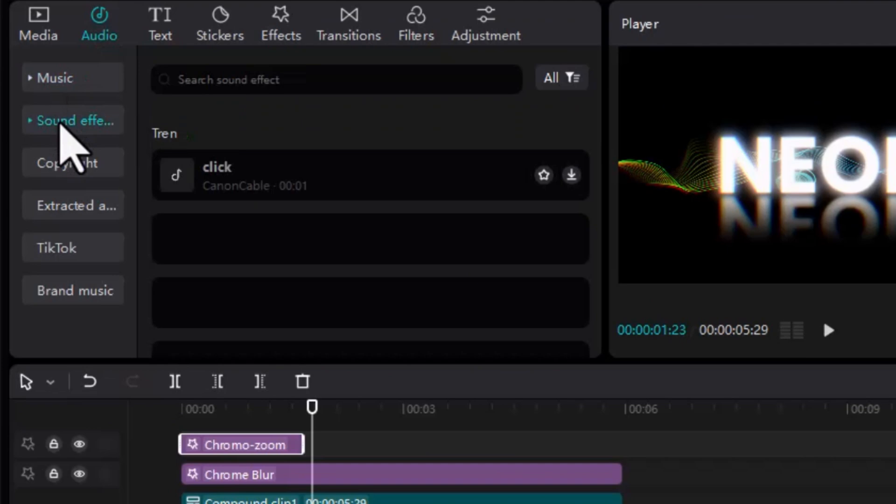
{"action": "left_click", "coordinate": [208, 82]}
{"action": "type", "text": "GLITCH"}
{"action": "key", "text": "Return"}
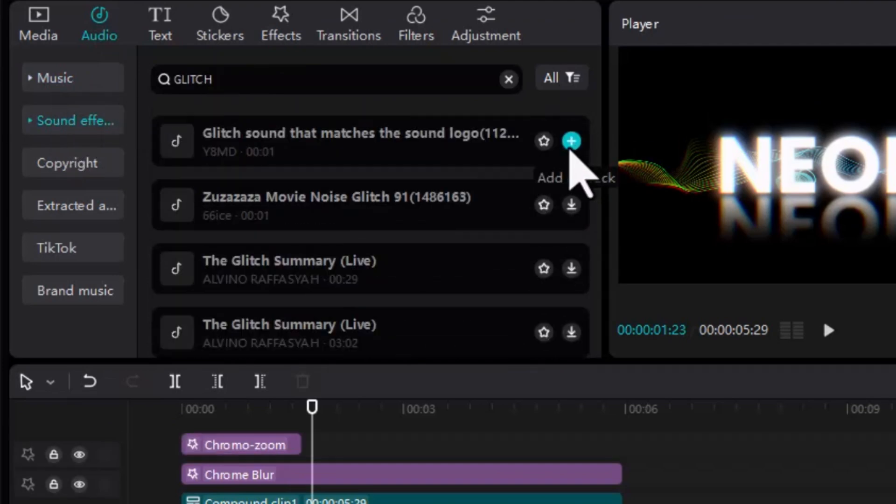
{"action": "left_click", "coordinate": [569, 146]}
{"action": "left_click_drag", "start_coordinate": [327, 459], "coordinate": [180, 458]}
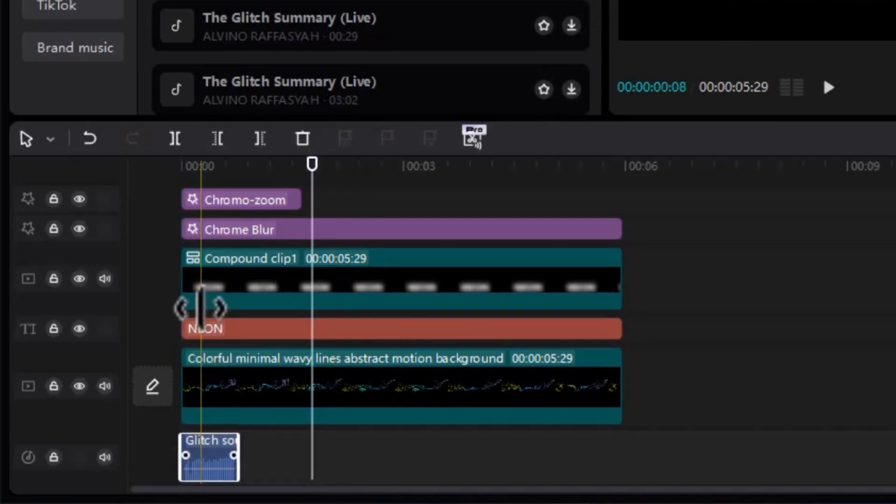
Return the playhead to the start, search the sound effects for AMBIENT, and add "Ambient A loop like reading quietly" there.
{"action": "left_click", "coordinate": [204, 165]}
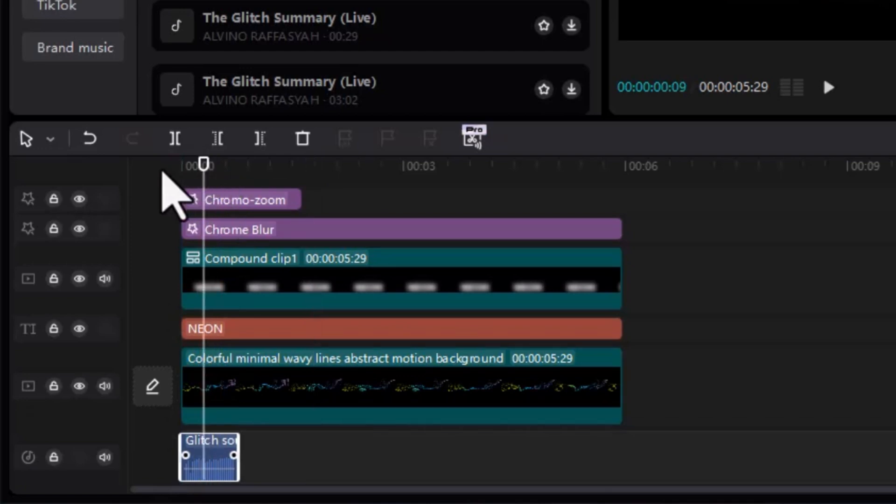
{"action": "left_click", "coordinate": [165, 170]}
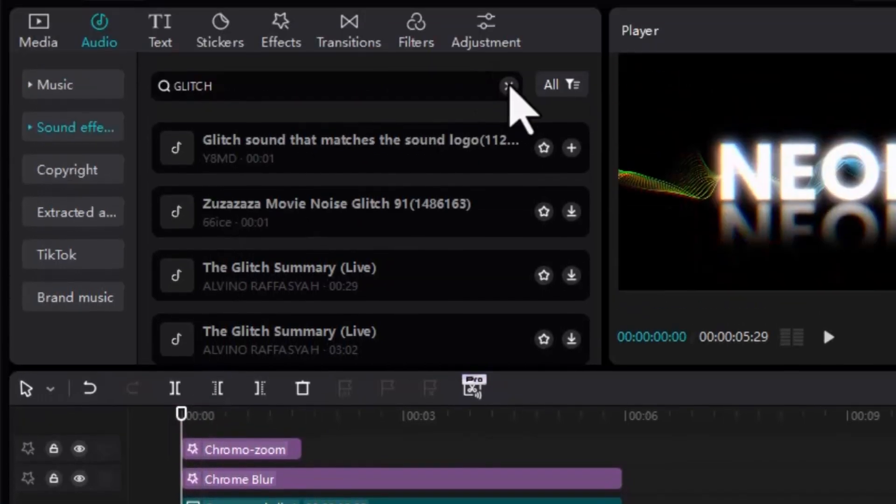
{"action": "left_click", "coordinate": [508, 44]}
{"action": "left_click", "coordinate": [432, 47]}
{"action": "type", "text": "AMBIENT"}
{"action": "key", "text": "Return"}
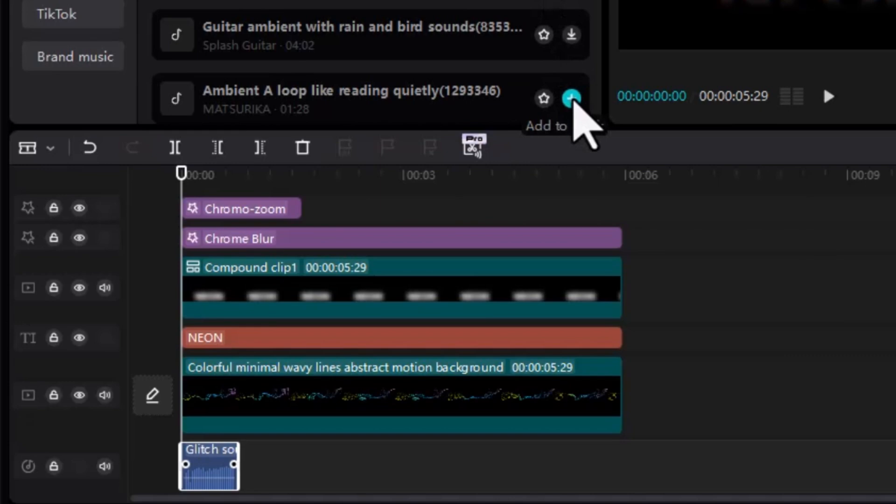
{"action": "left_click", "coordinate": [573, 99]}
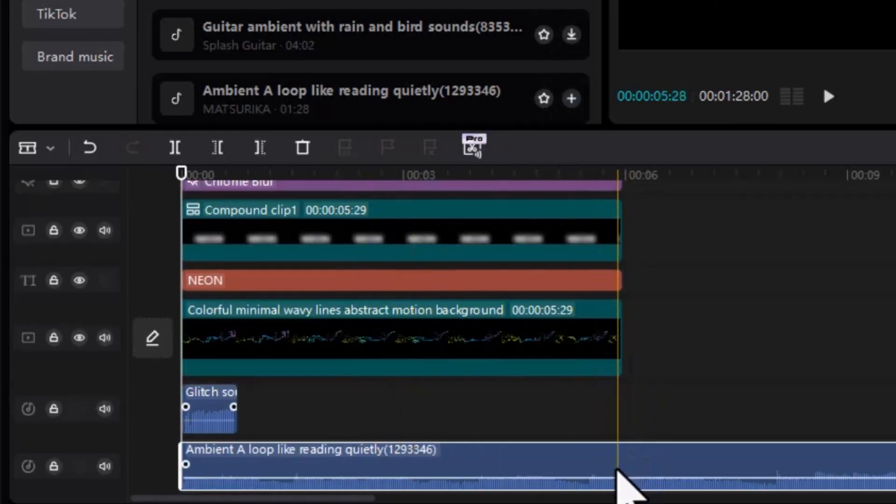
Split the ambient audio at the end of the video clips, delete the excess part, and check the result in full screen.
{"action": "key", "text": "ctrl+b"}
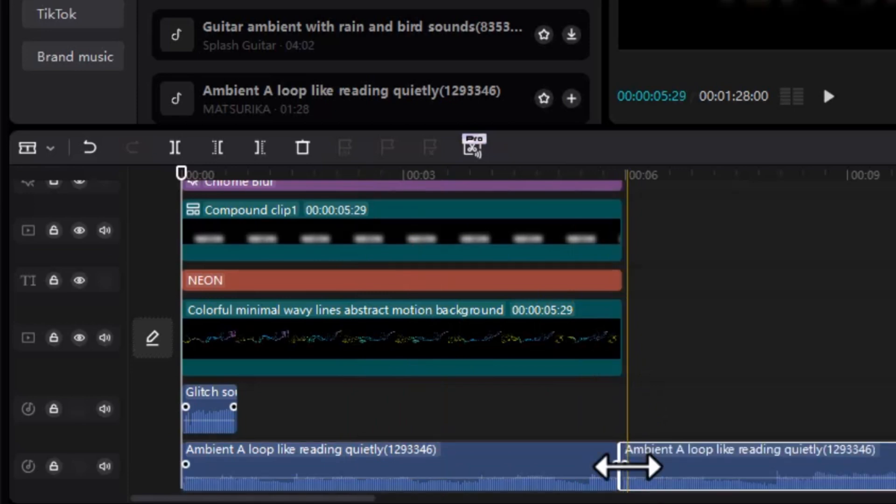
{"action": "key", "text": "a"}
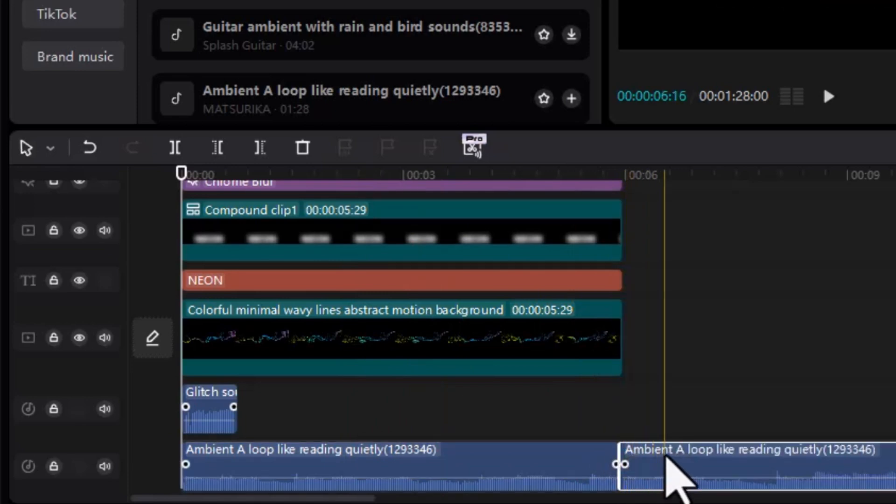
{"action": "key", "text": "Delete"}
{"action": "scroll", "coordinate": [294, 220], "scroll_direction": "up", "scroll_amount": 2}
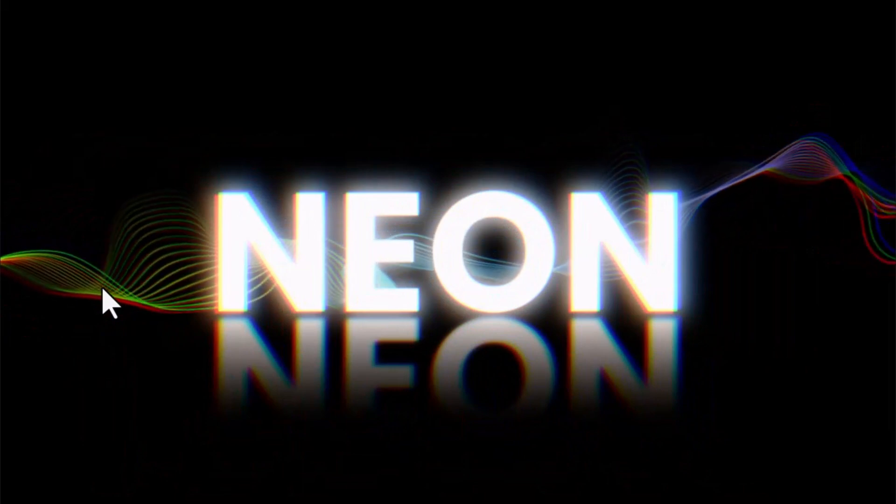
{"action": "key", "text": "Escape"}
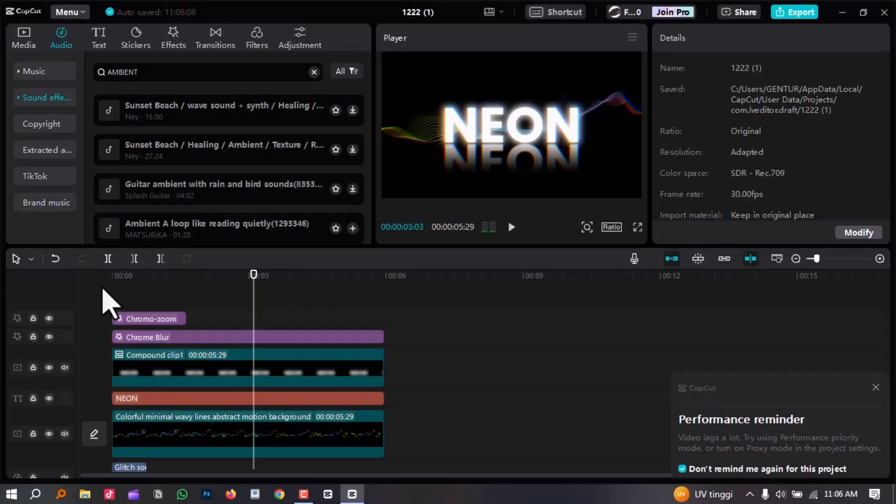
Export the video under the title NEON, and dismiss the performance reminder.
{"action": "left_click", "coordinate": [785, 18]}
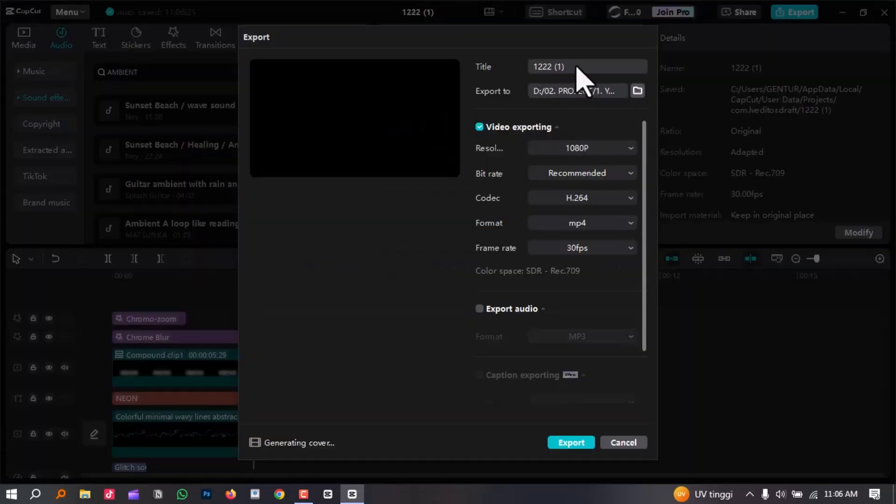
{"action": "left_click_drag", "start_coordinate": [565, 66], "coordinate": [515, 67]}
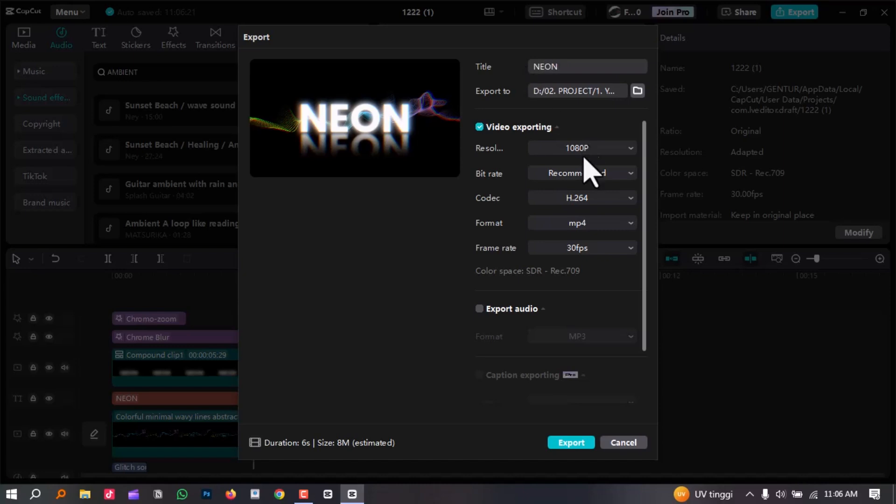
{"action": "left_click", "coordinate": [588, 443]}
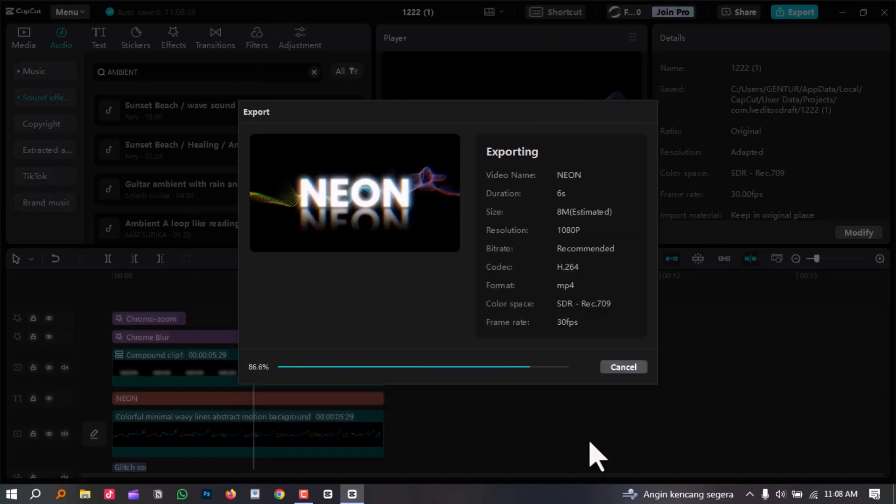
{"action": "left_click", "coordinate": [628, 441]}
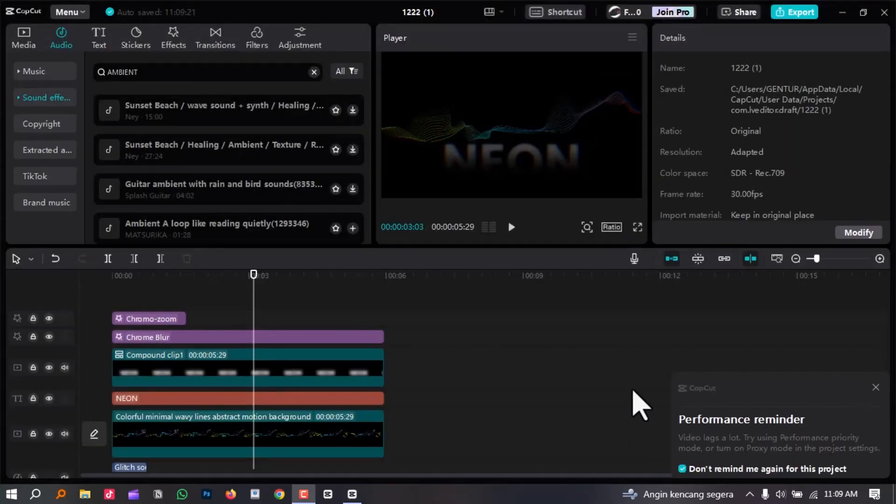
{"action": "left_click", "coordinate": [875, 387]}
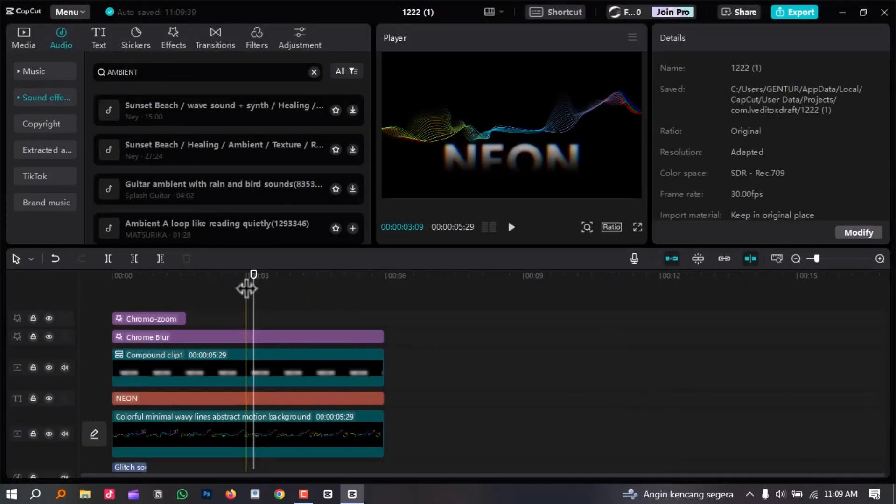